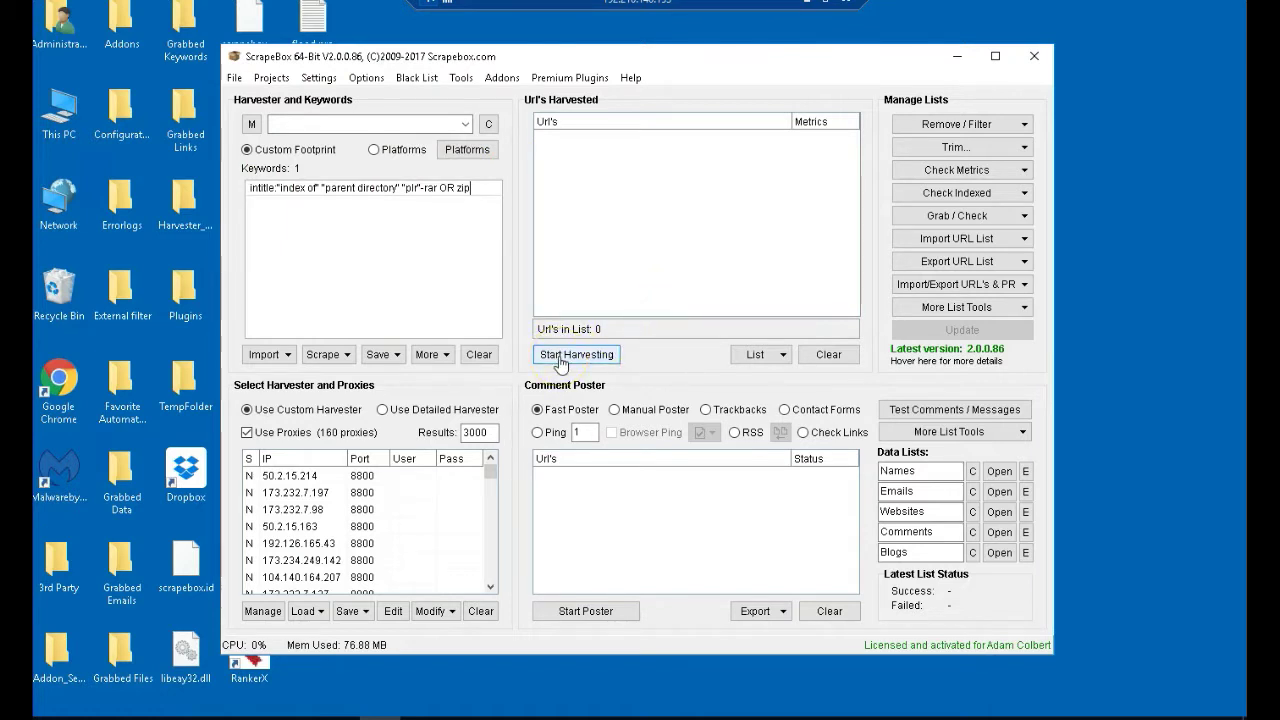
# Paste the PLR footprint intitle:"index of" "parent directory" "plr"-rar OR zip as a keyword.
pyautogui.rightClick(376, 123)
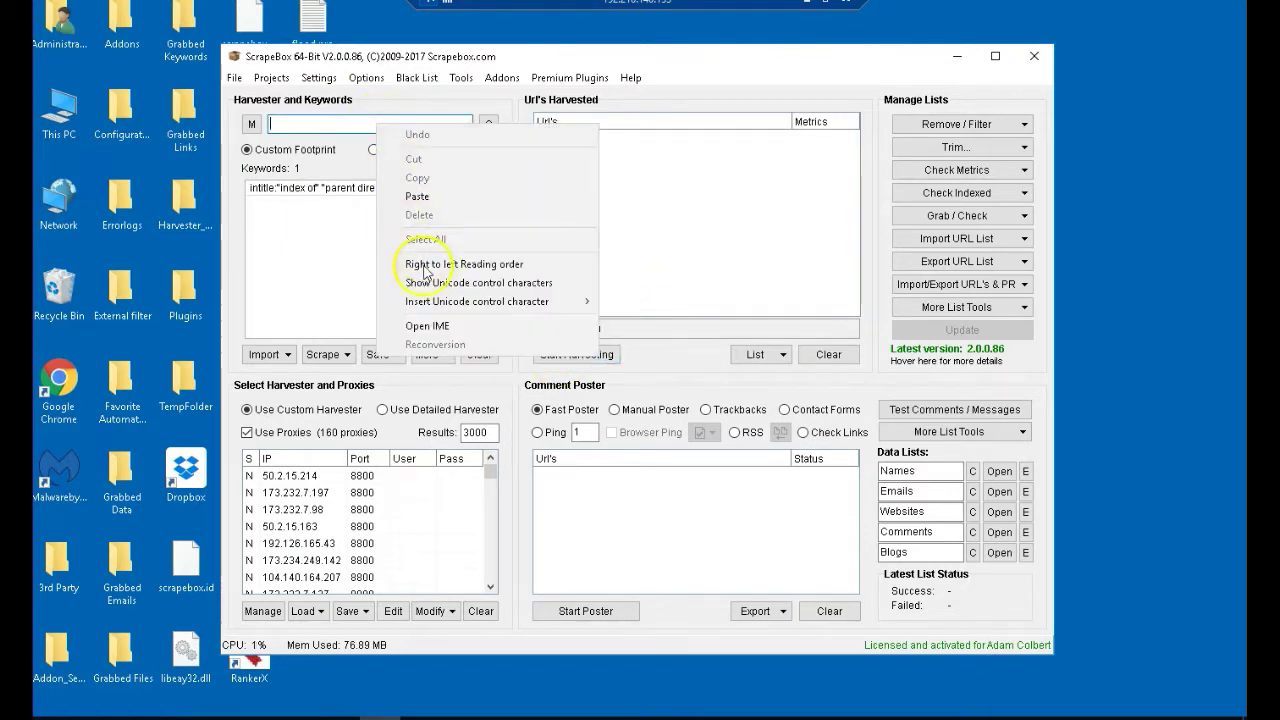
# Put the footprint in the Custom Footprint field and replace the keyword list with test keywords such as dog and cat.
pyautogui.click(420, 197)
pyautogui.moveTo(471, 188); pyautogui.dragTo(228, 193)
pyautogui.hotkey('ctrl', 'c')
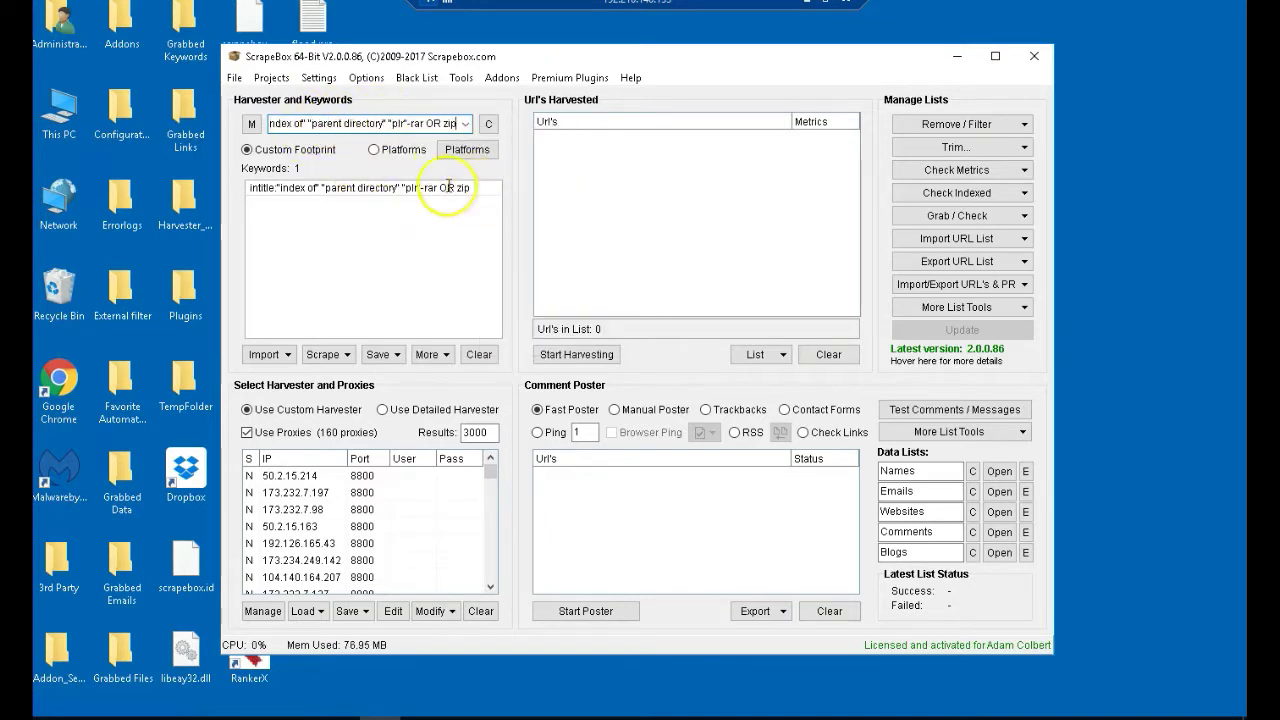
pyautogui.press('Delete')
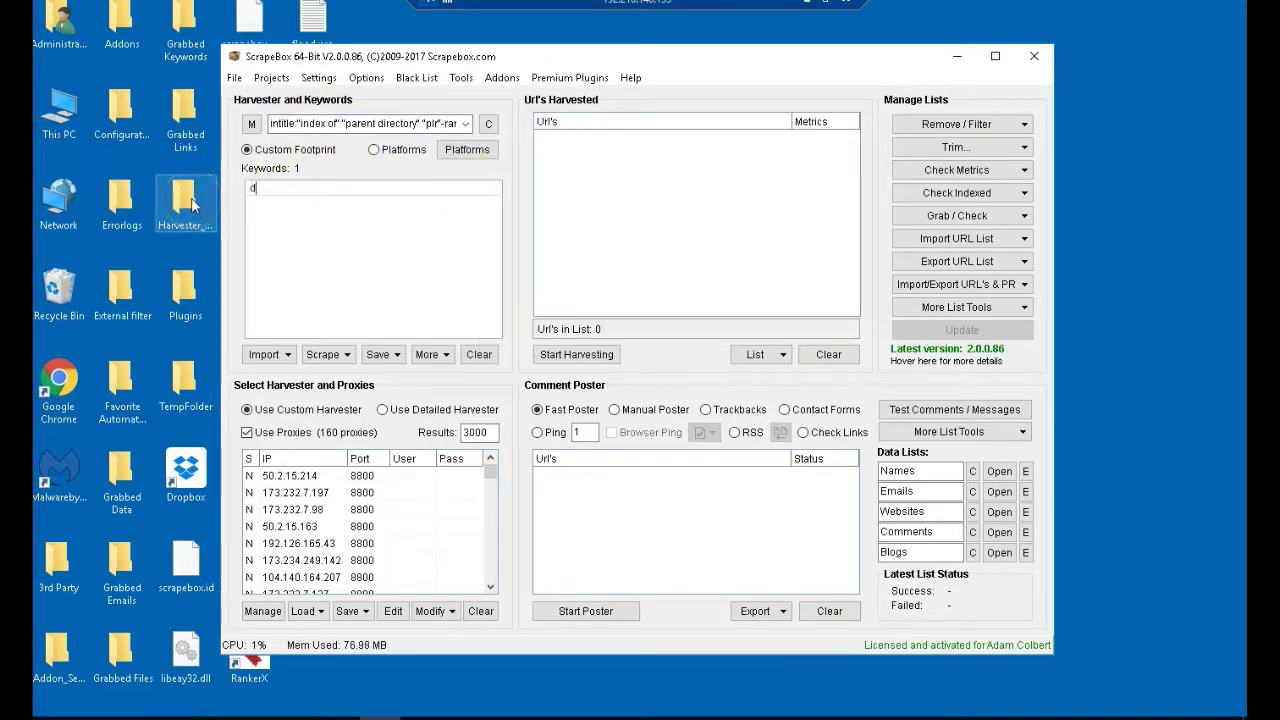
pyautogui.press('Return')
pyautogui.write('cat')
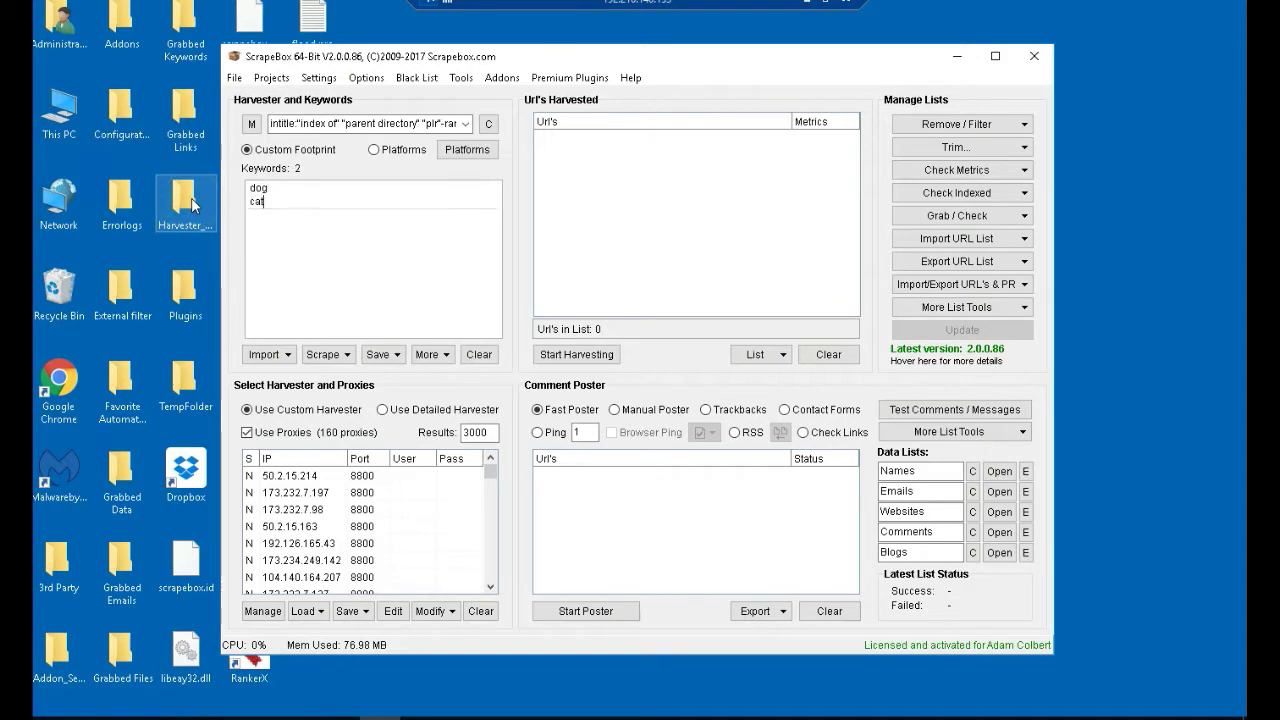
pyautogui.press('Return')
pyautogui.write('money')
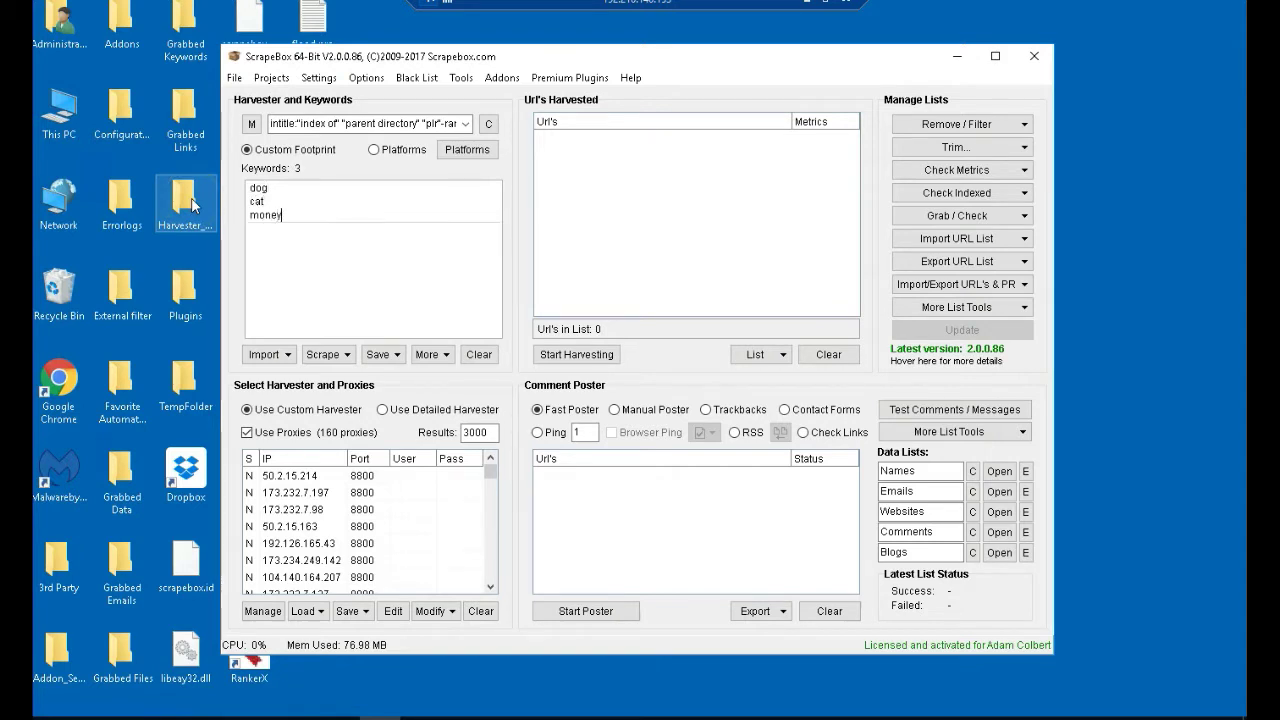
# Test wrapping every keyword in quotes, then clear the whole keyword list.
pyautogui.click(420, 358)
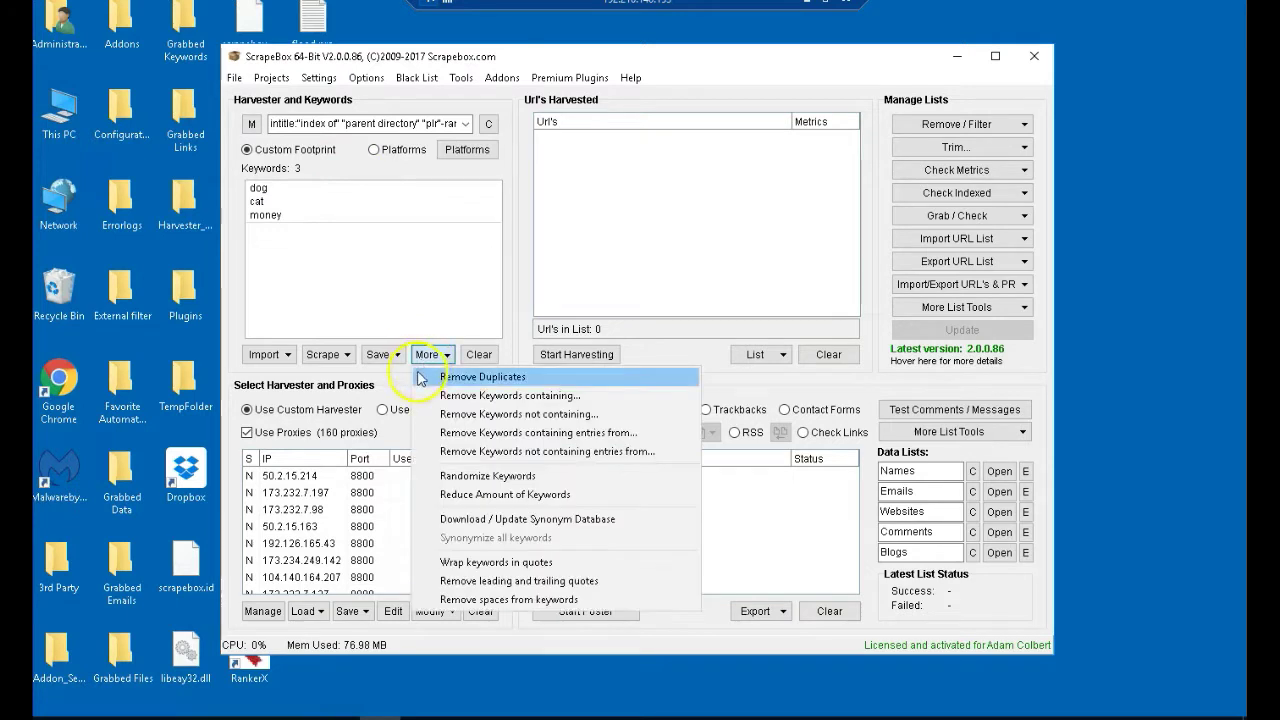
pyautogui.click(484, 562)
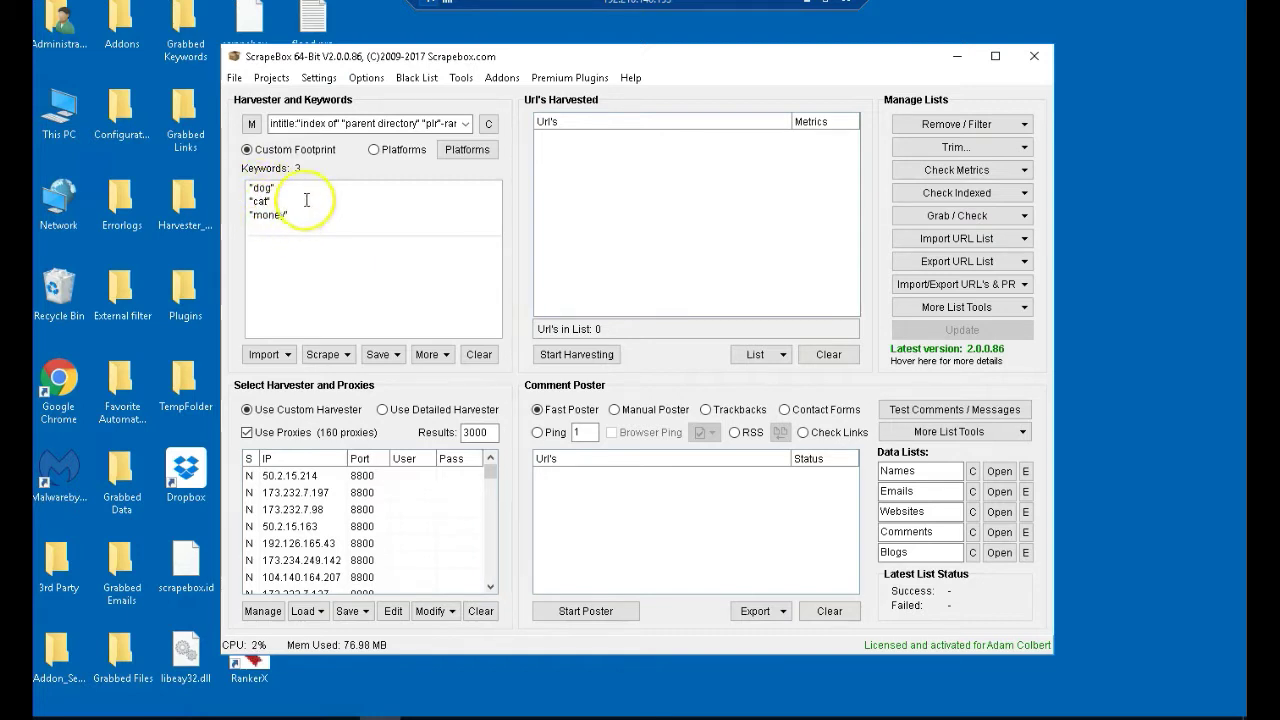
pyautogui.click(478, 355)
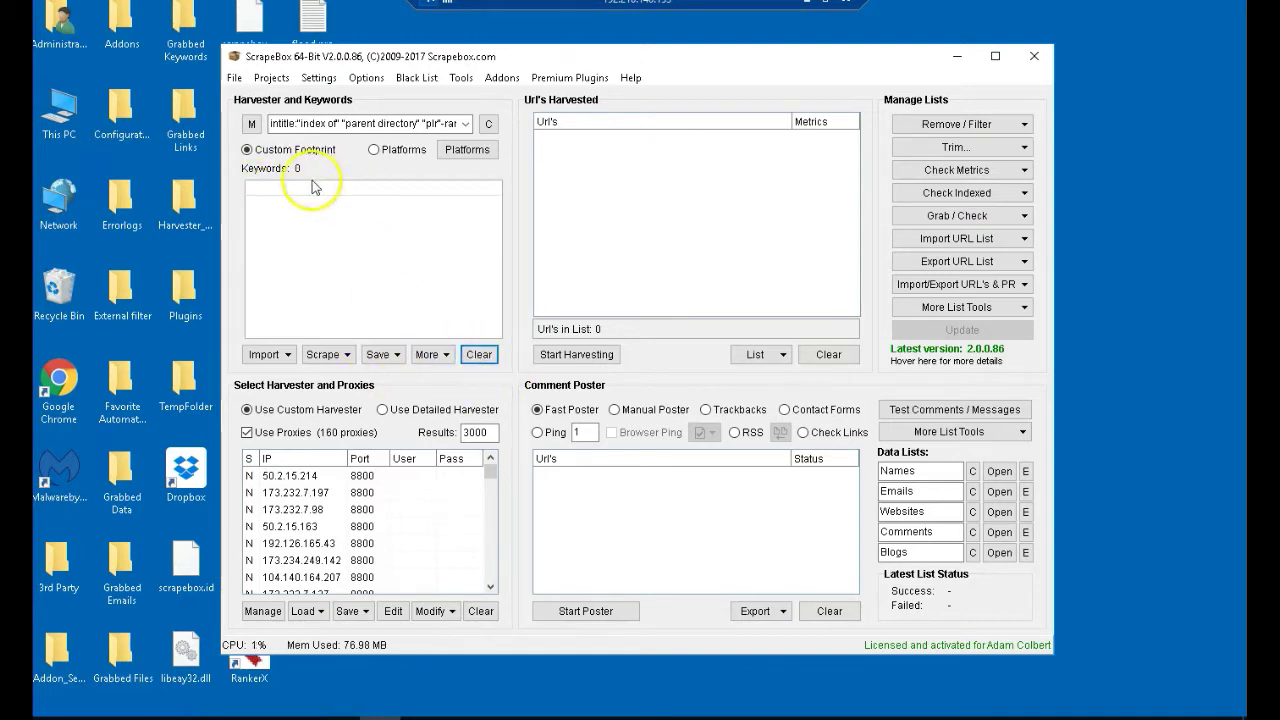
# Empty the footprint field, re-paste the PLR footprint as the only keyword, and open the harvester.
pyautogui.click(372, 120)
pyautogui.click(407, 123)
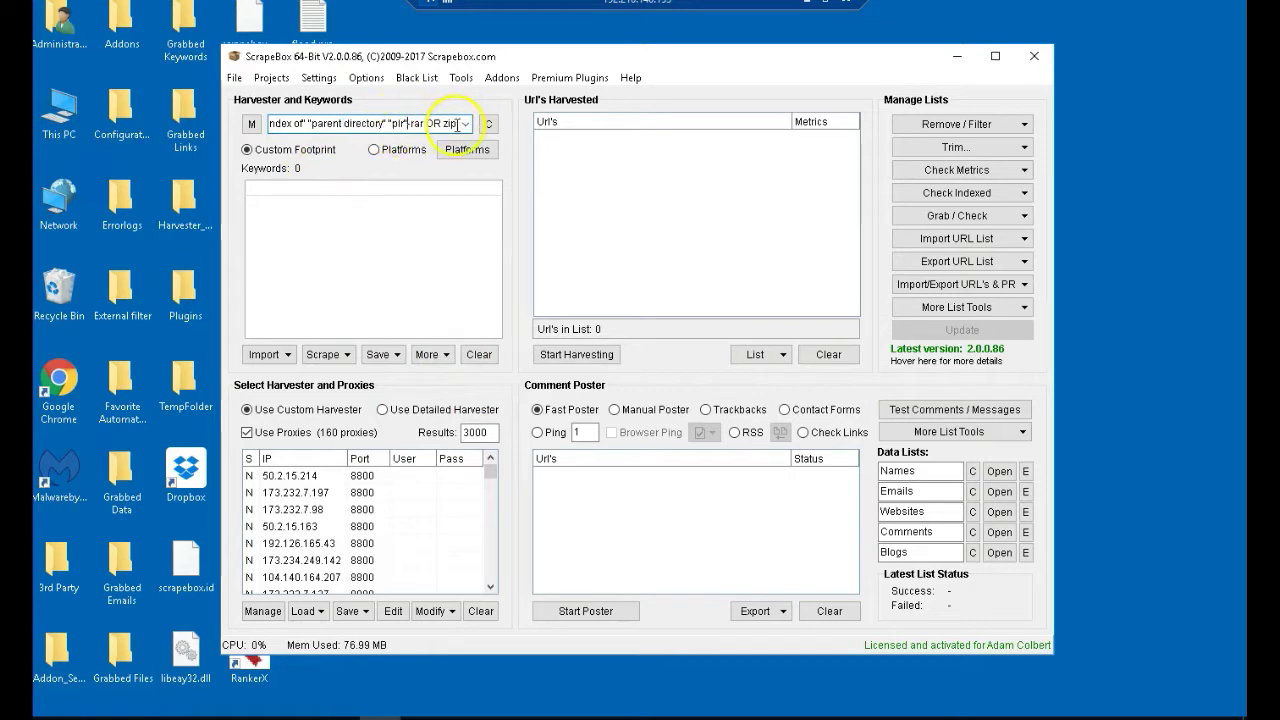
pyautogui.moveTo(458, 124); pyautogui.dragTo(270, 124)
pyautogui.press('BackSpace')
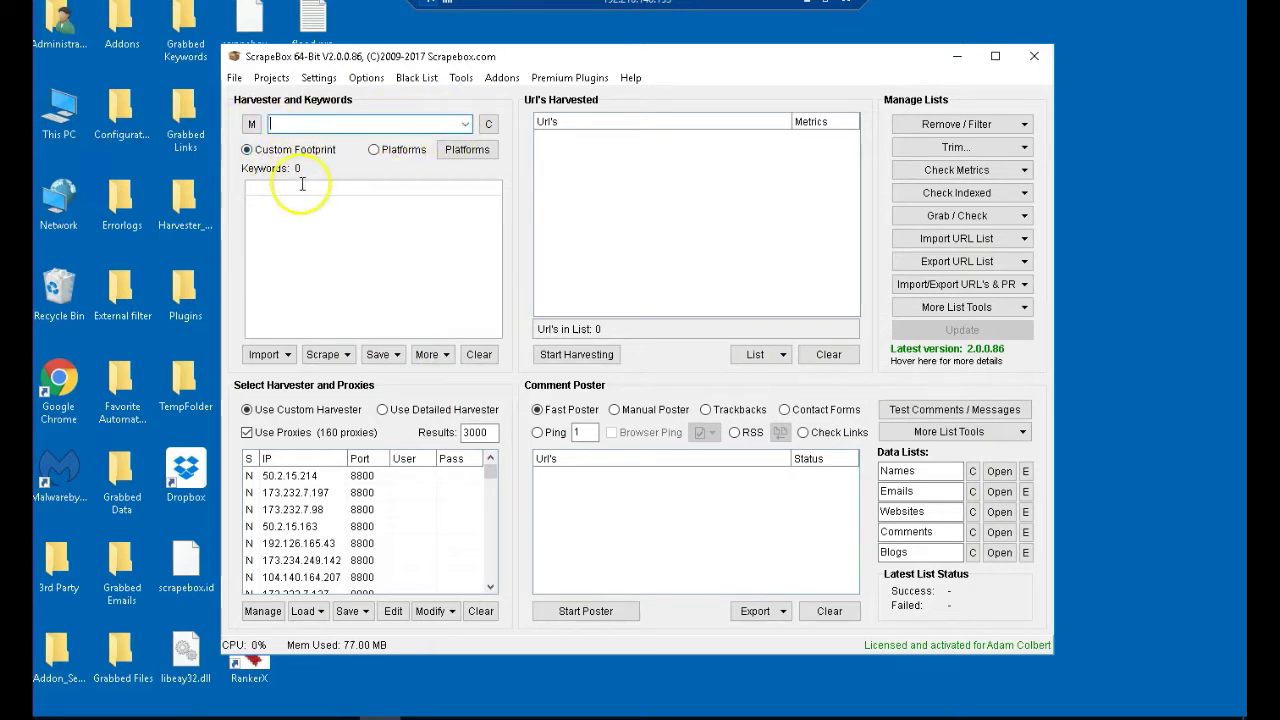
pyautogui.rightClick(326, 189)
pyautogui.click(340, 300)
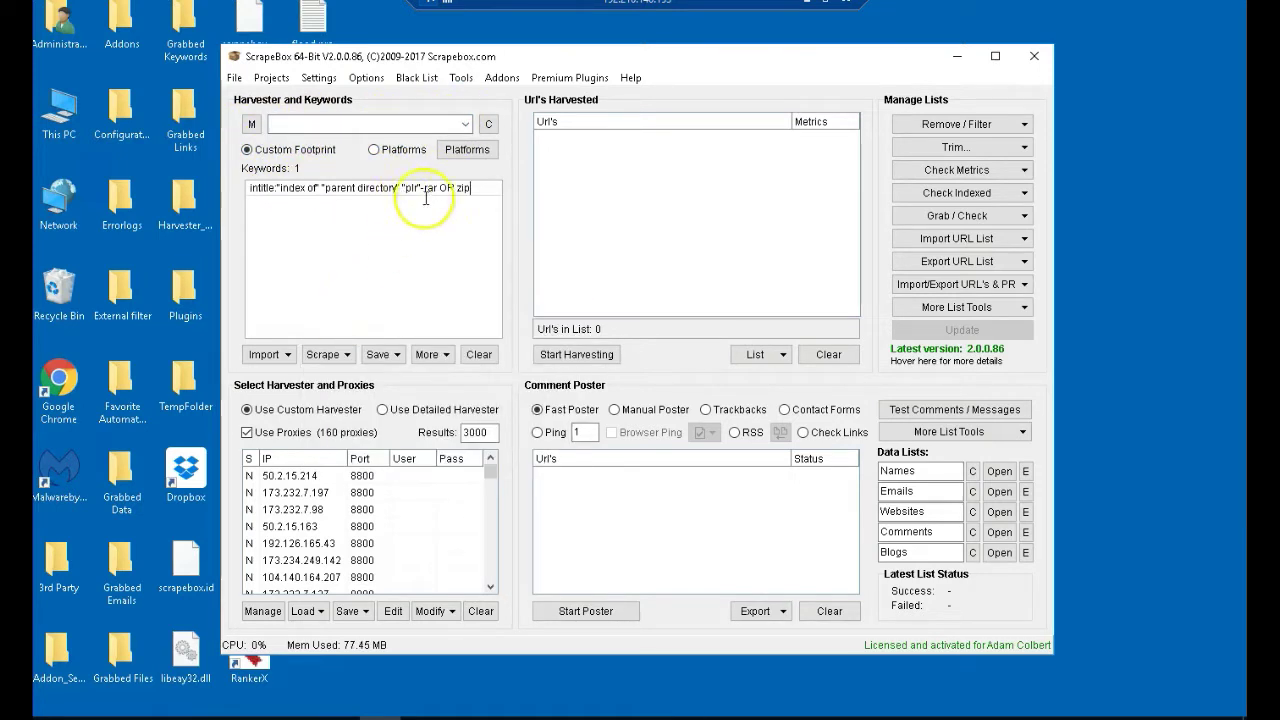
pyautogui.click(560, 354)
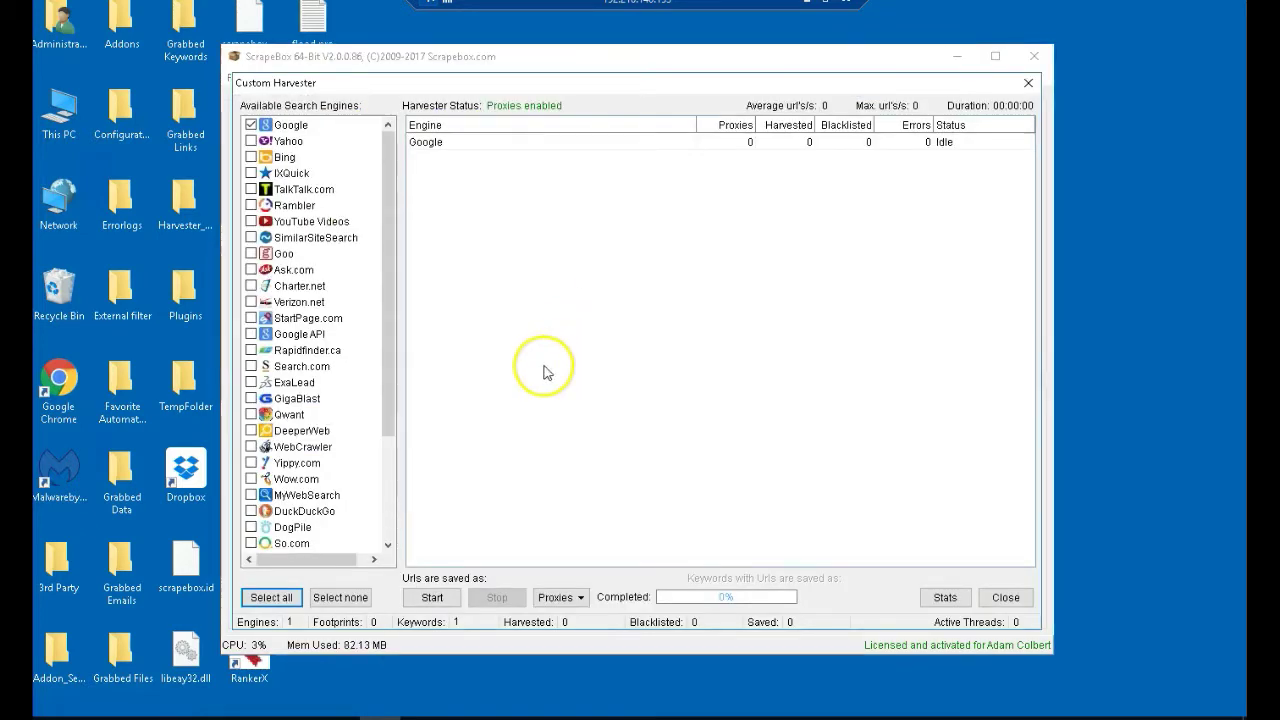
# Harvest Google for the PLR keyword, collecting 331 URLs, and return to the main window.
pyautogui.click(432, 597)
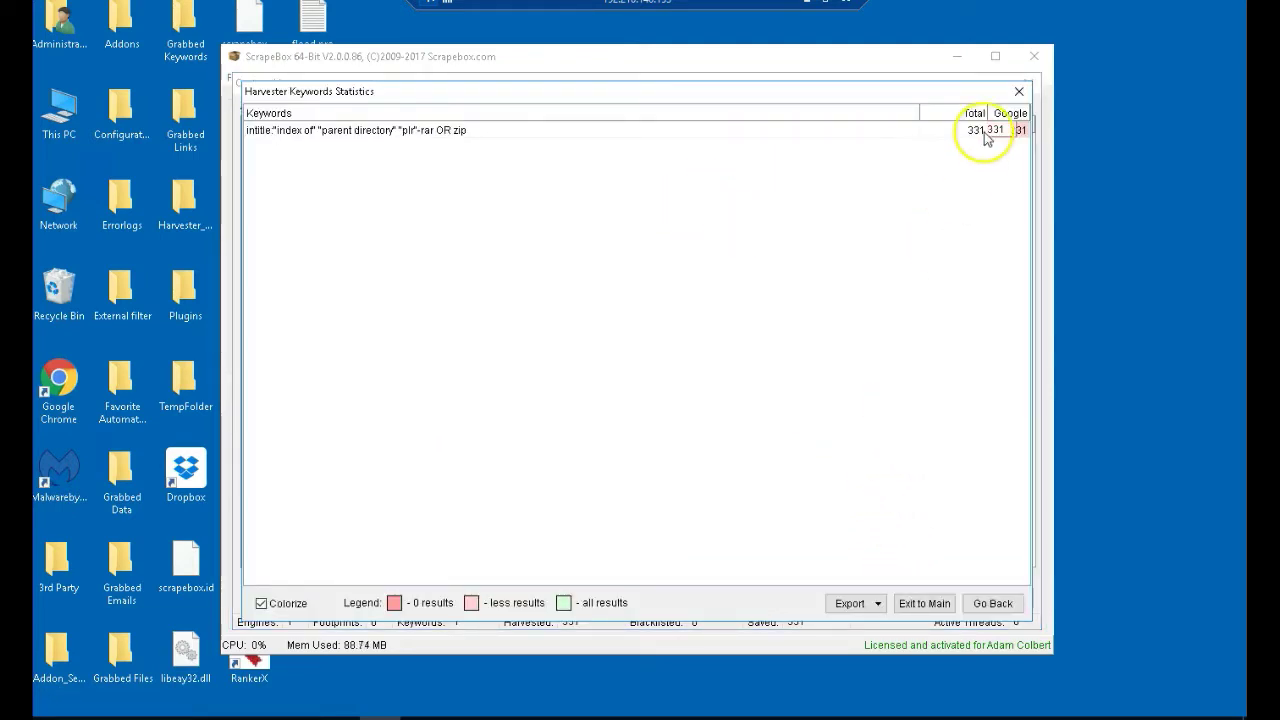
pyautogui.click(924, 603)
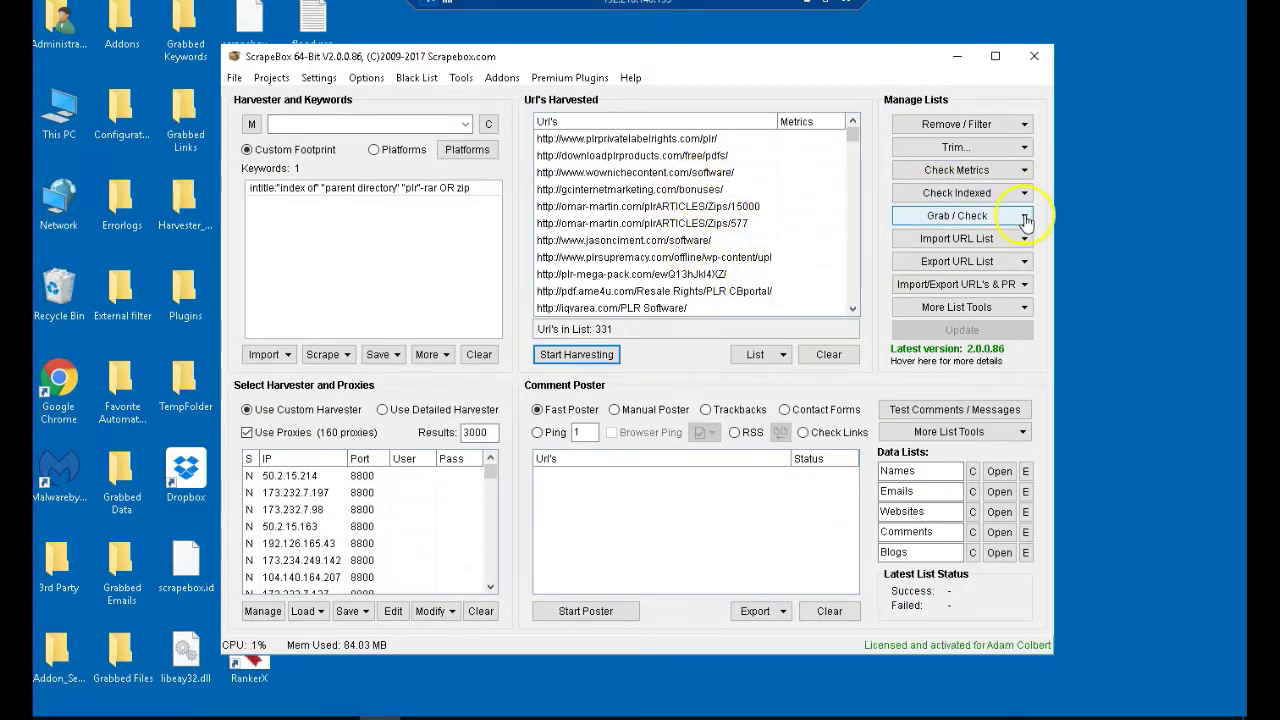
# Open Grab files from the Grab / Check menu and point it at the harvested URL list.
pyautogui.click(1025, 217)
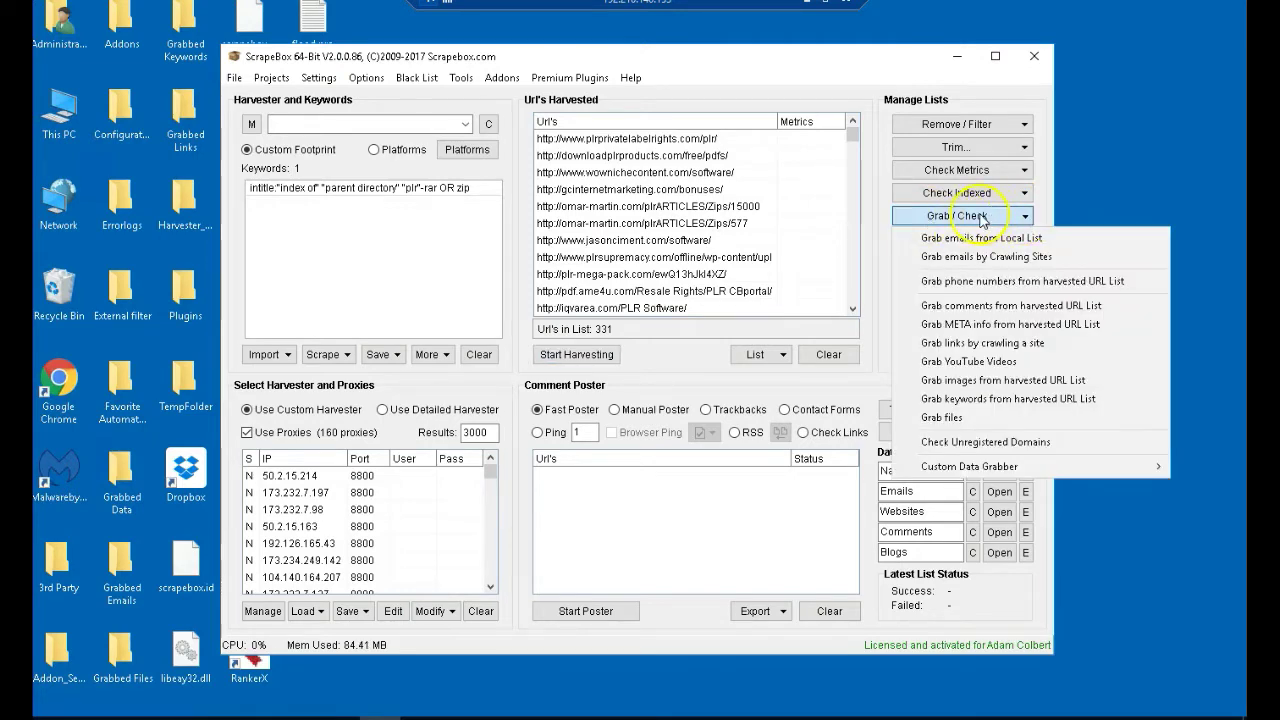
pyautogui.click(953, 421)
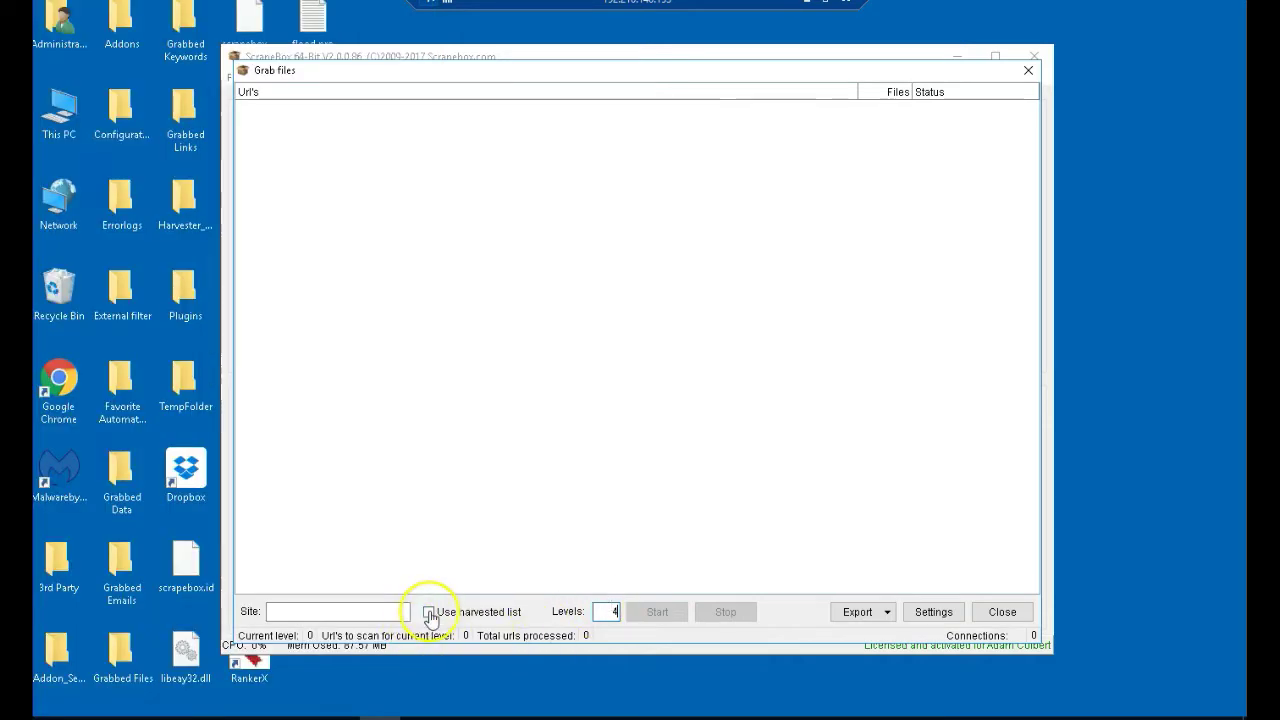
pyautogui.click(428, 612)
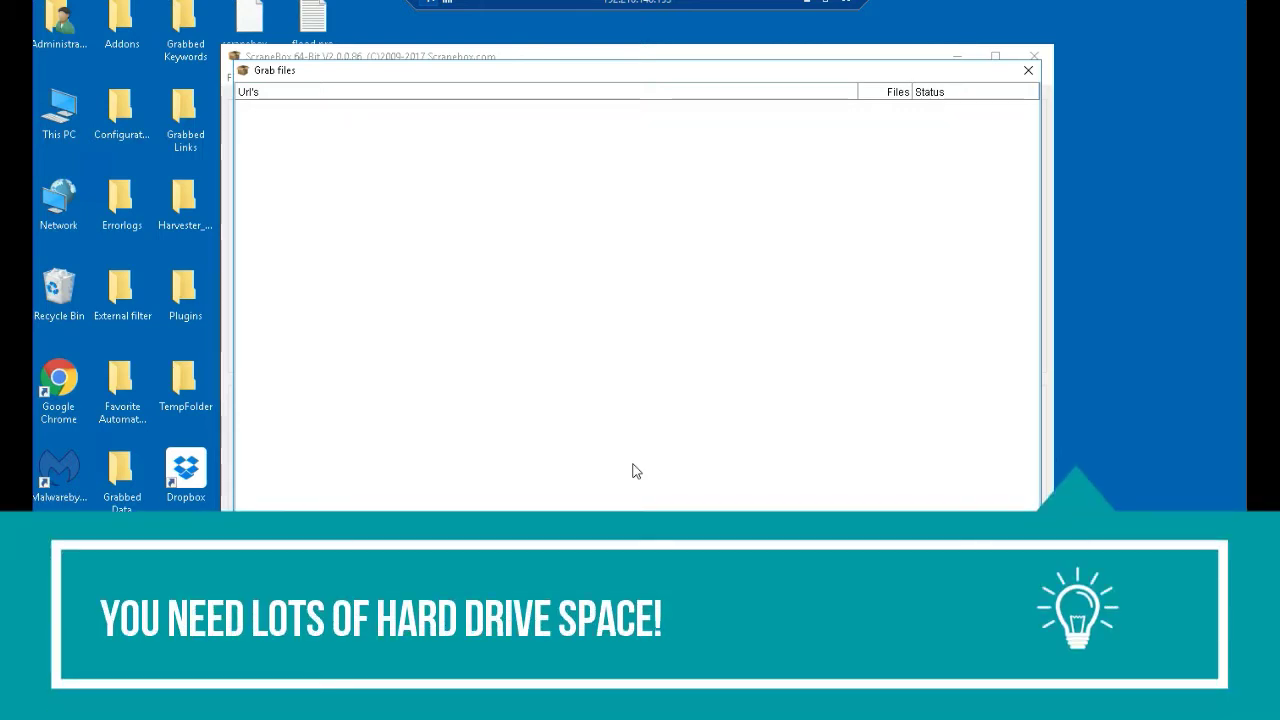
# Set the file grabber's crawl depth Levels to 4 for the harvested list.
pyautogui.click(615, 450)
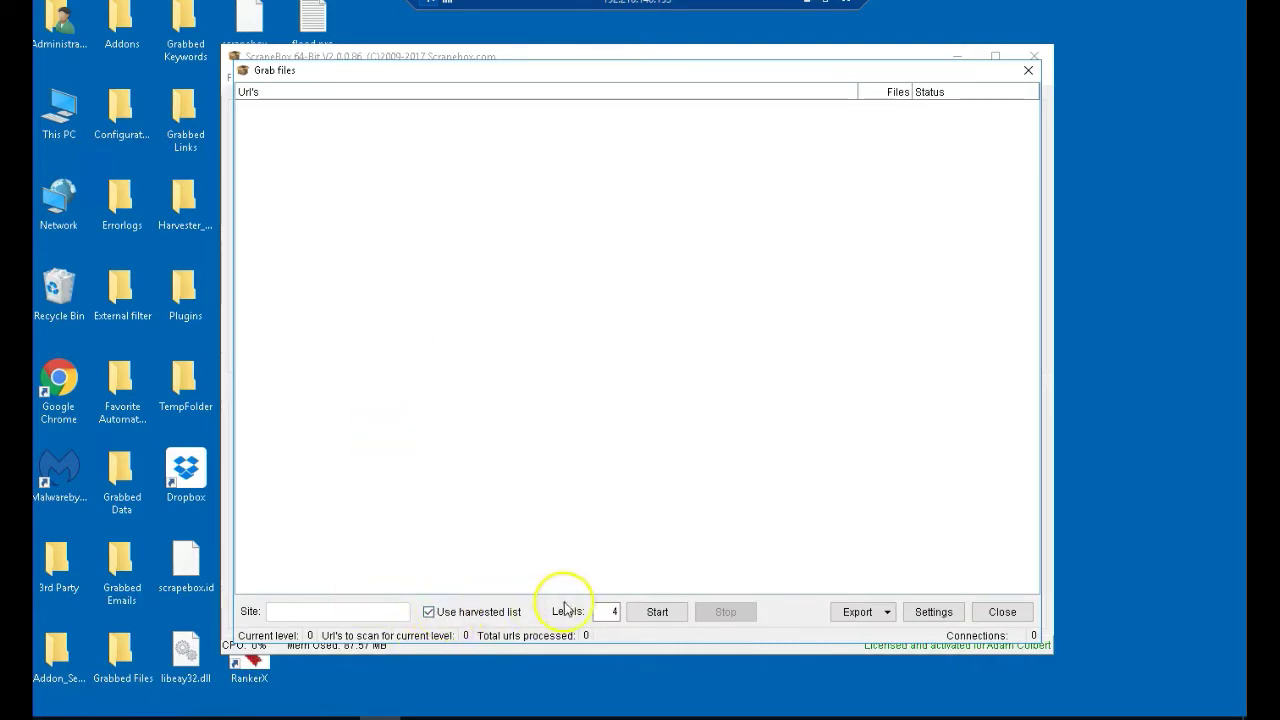
pyautogui.click(612, 611)
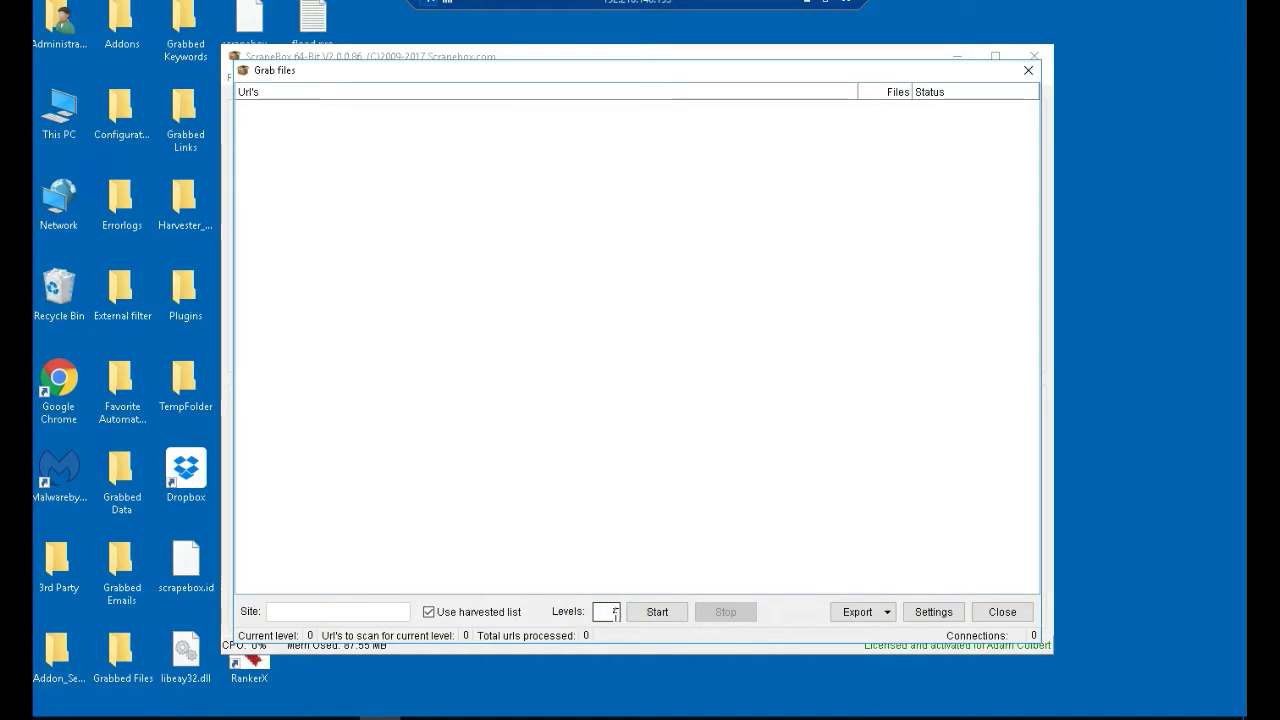
pyautogui.click(614, 611)
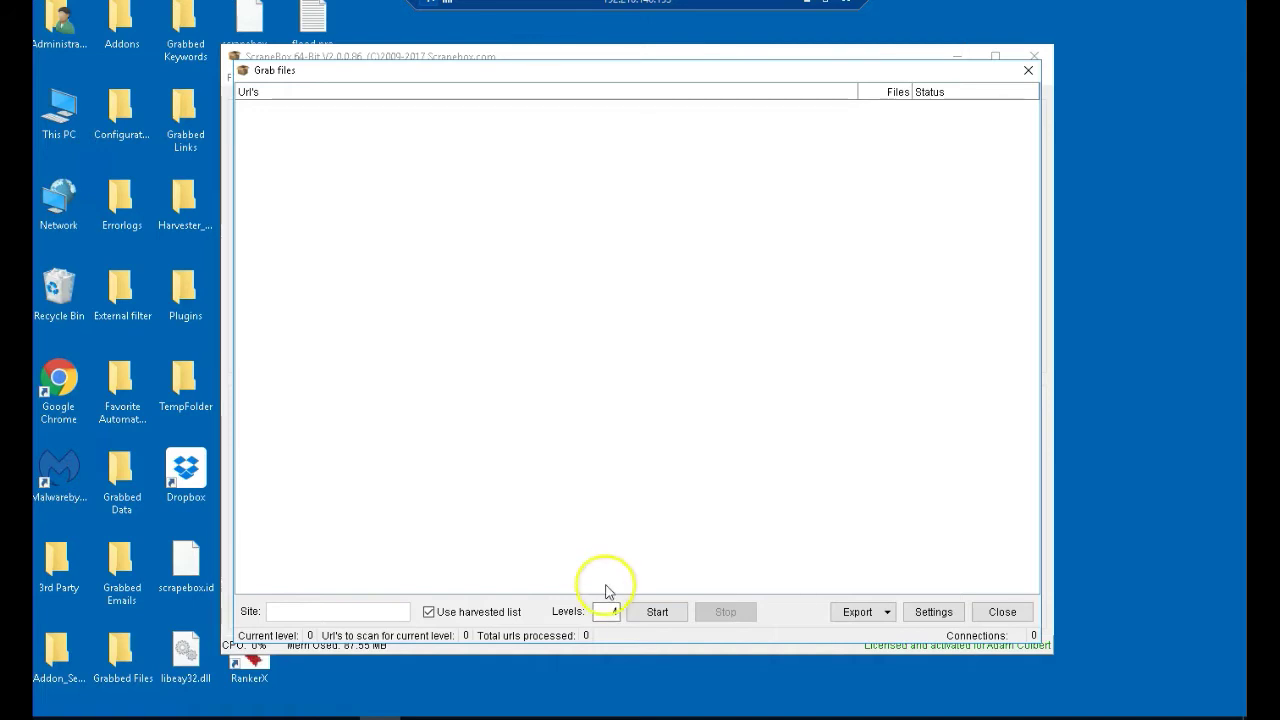
pyautogui.doubleClick(607, 611)
pyautogui.write('4')
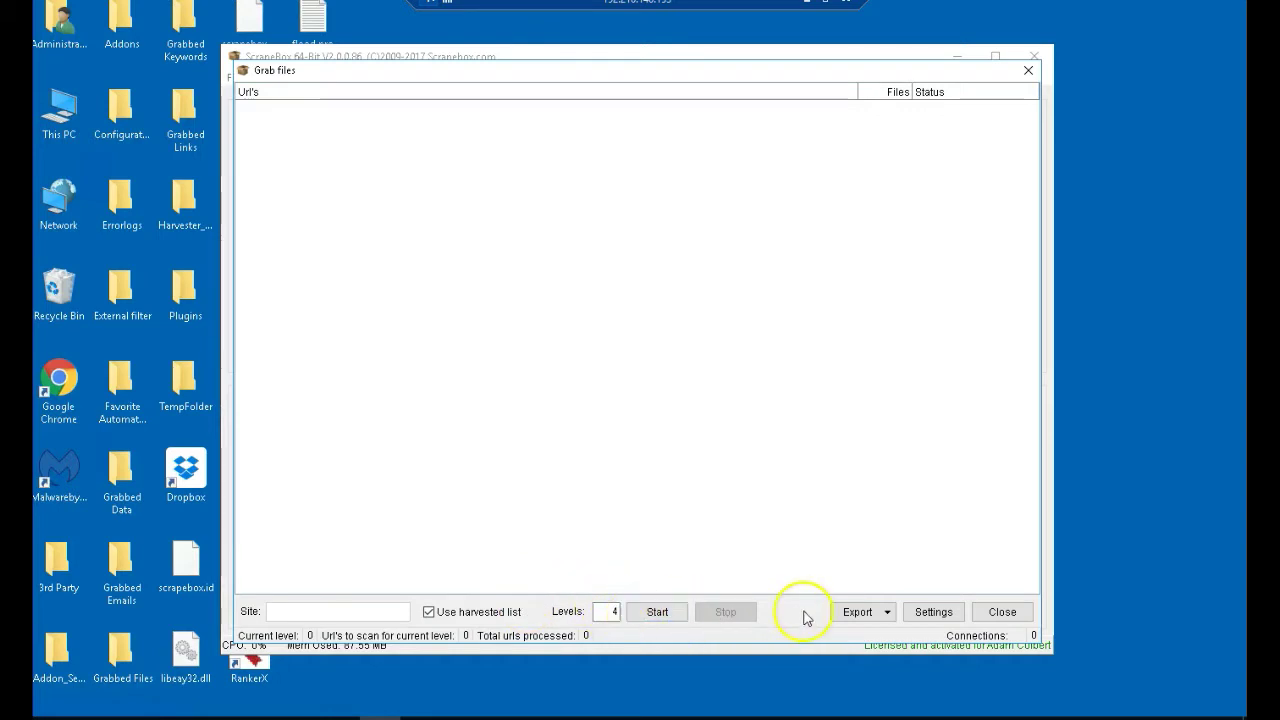
# Review the grabber's file-type list in Settings, scrolling back up to Text Files, then close it.
pyautogui.click(932, 614)
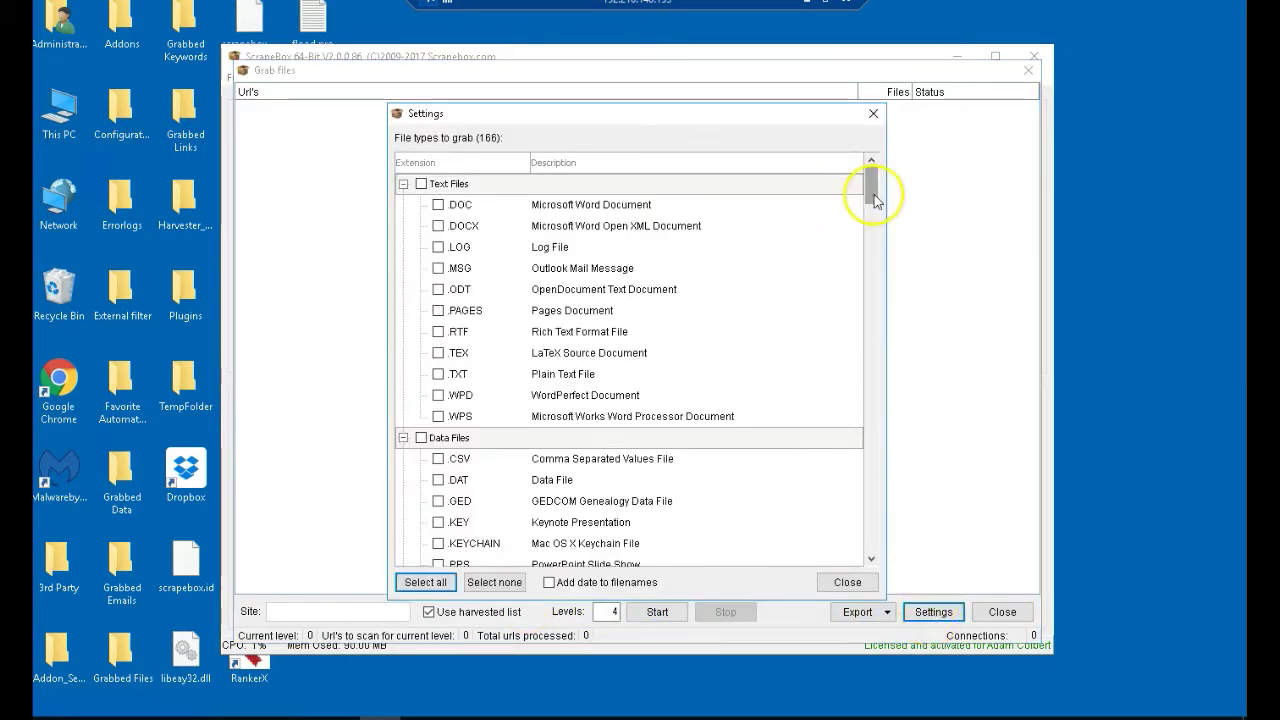
pyautogui.moveTo(869, 188)
pyautogui.mouseDown()
pyautogui.moveTo(847, 338)
pyautogui.moveTo(877, 477)
pyautogui.mouseUp()
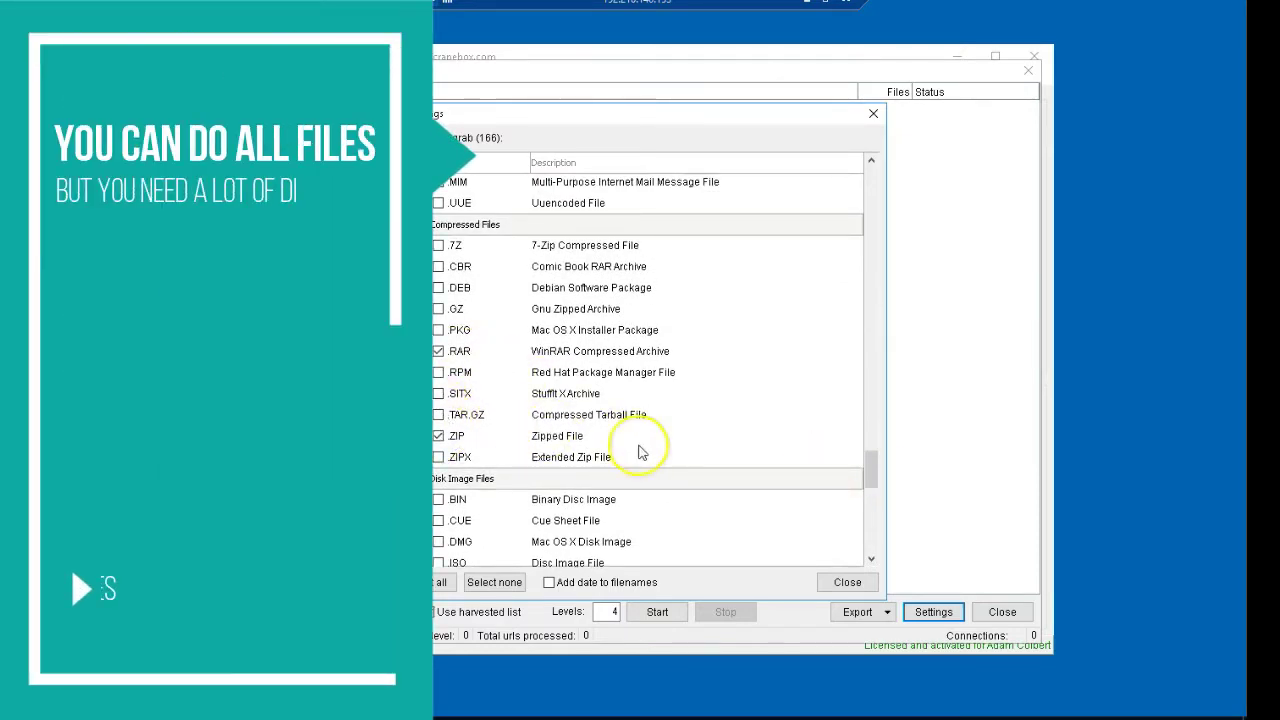
pyautogui.scroll(1, 560, 420)
pyautogui.scroll(2, 560, 400)
pyautogui.scroll(2, 557, 420)
pyautogui.scroll(1, 557, 420)
pyautogui.scroll(1, 500, 405)
pyautogui.scroll(2, 465, 405)
pyautogui.scroll(2, 462, 404)
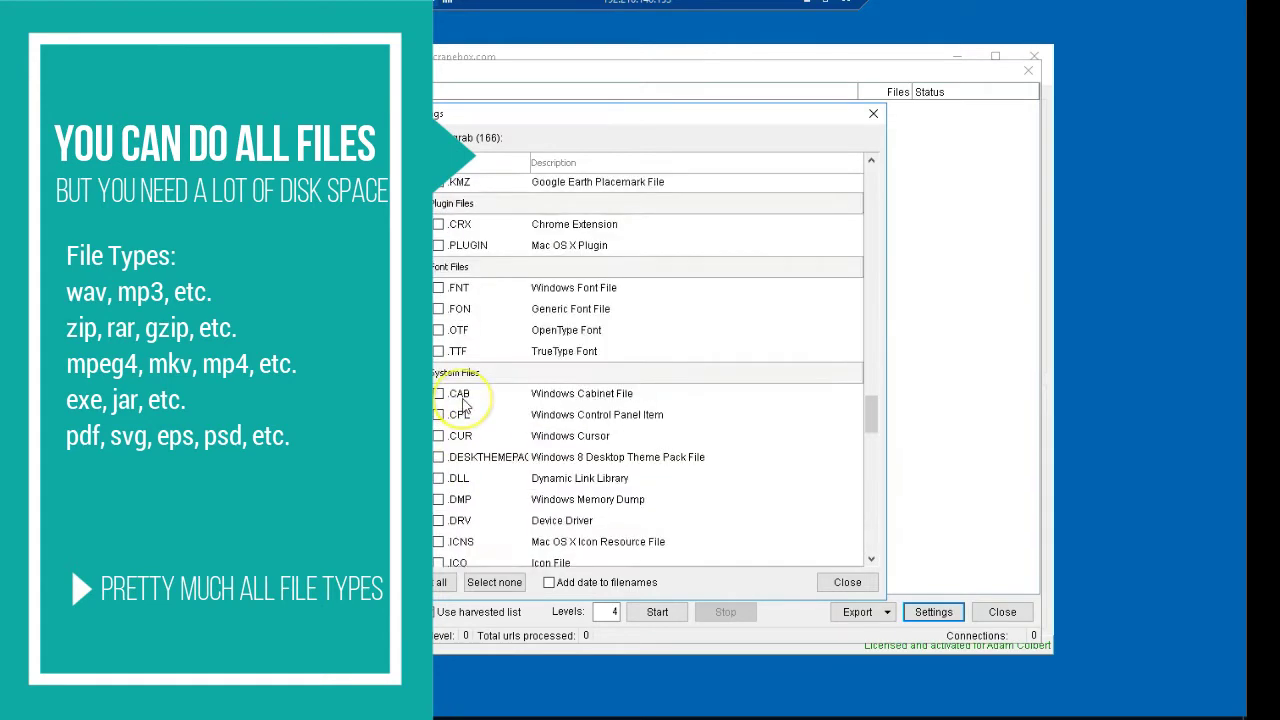
pyautogui.scroll(3, 462, 404)
pyautogui.scroll(2, 462, 404)
pyautogui.scroll(1, 462, 404)
pyautogui.scroll(1, 462, 404)
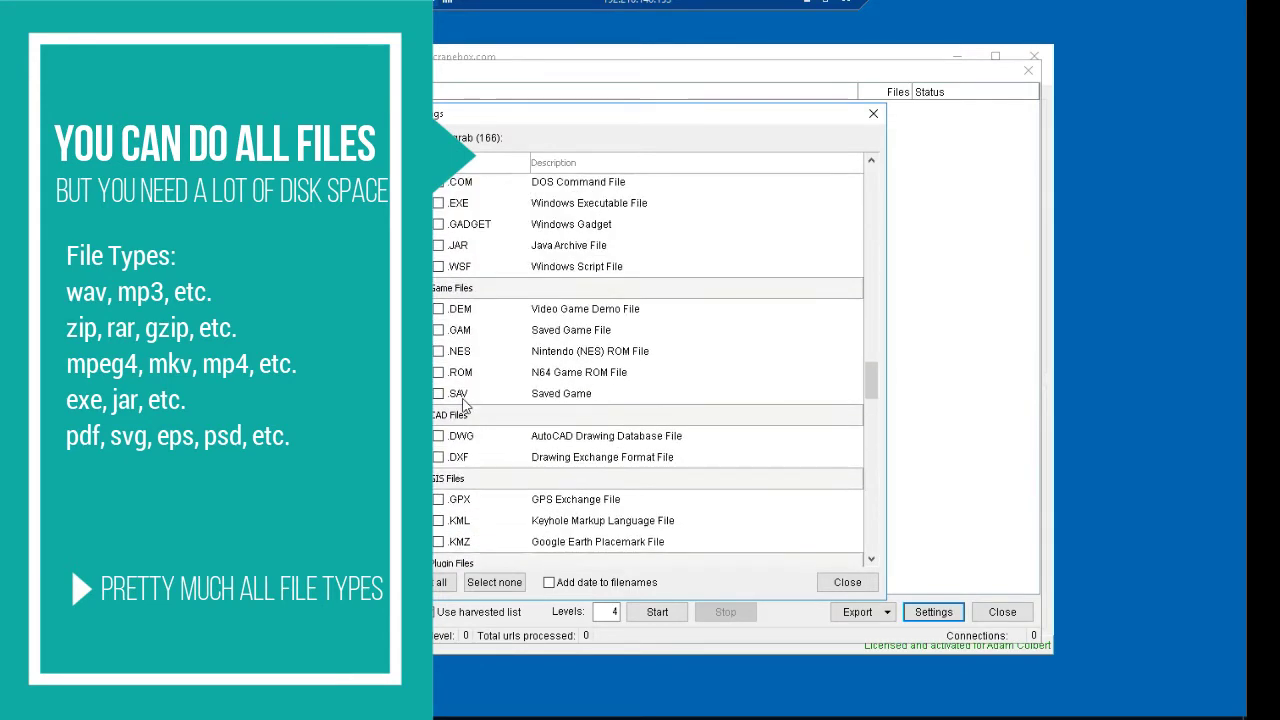
pyautogui.scroll(3, 462, 404)
pyautogui.scroll(1, 455, 395)
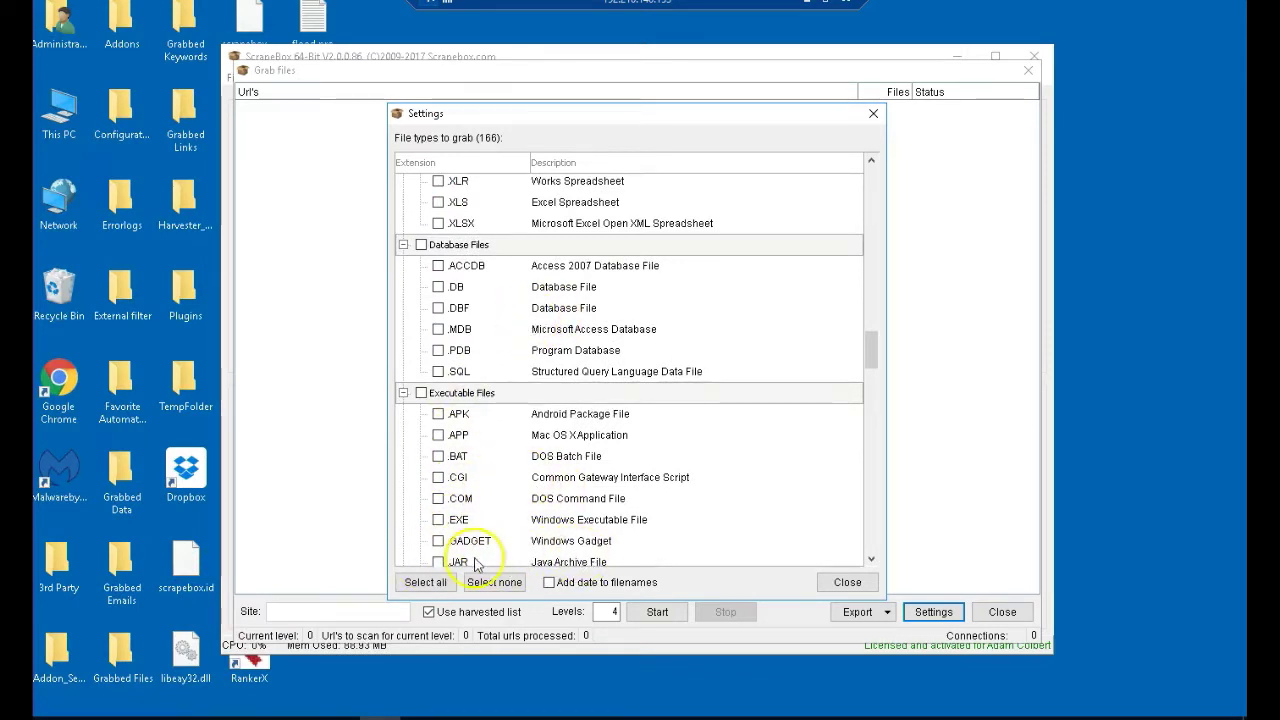
pyautogui.scroll(3, 471, 343)
pyautogui.scroll(2, 472, 300)
pyautogui.scroll(1, 485, 360)
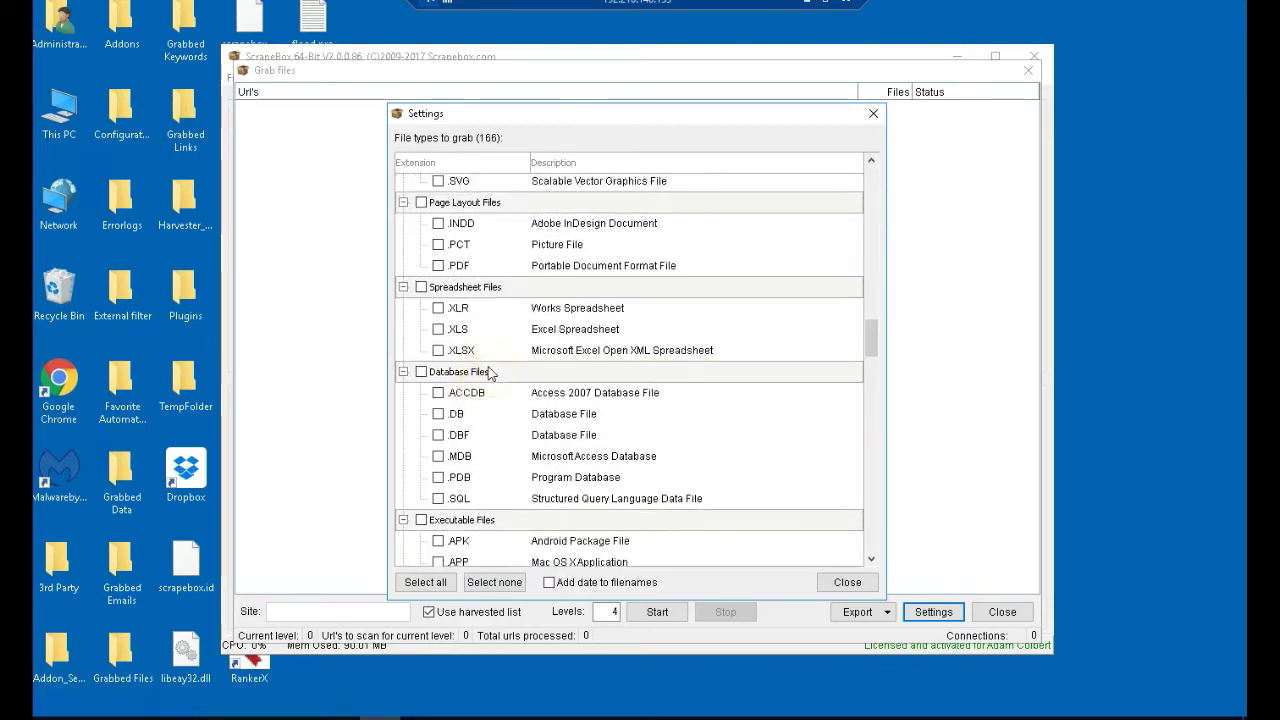
pyautogui.scroll(2, 490, 374)
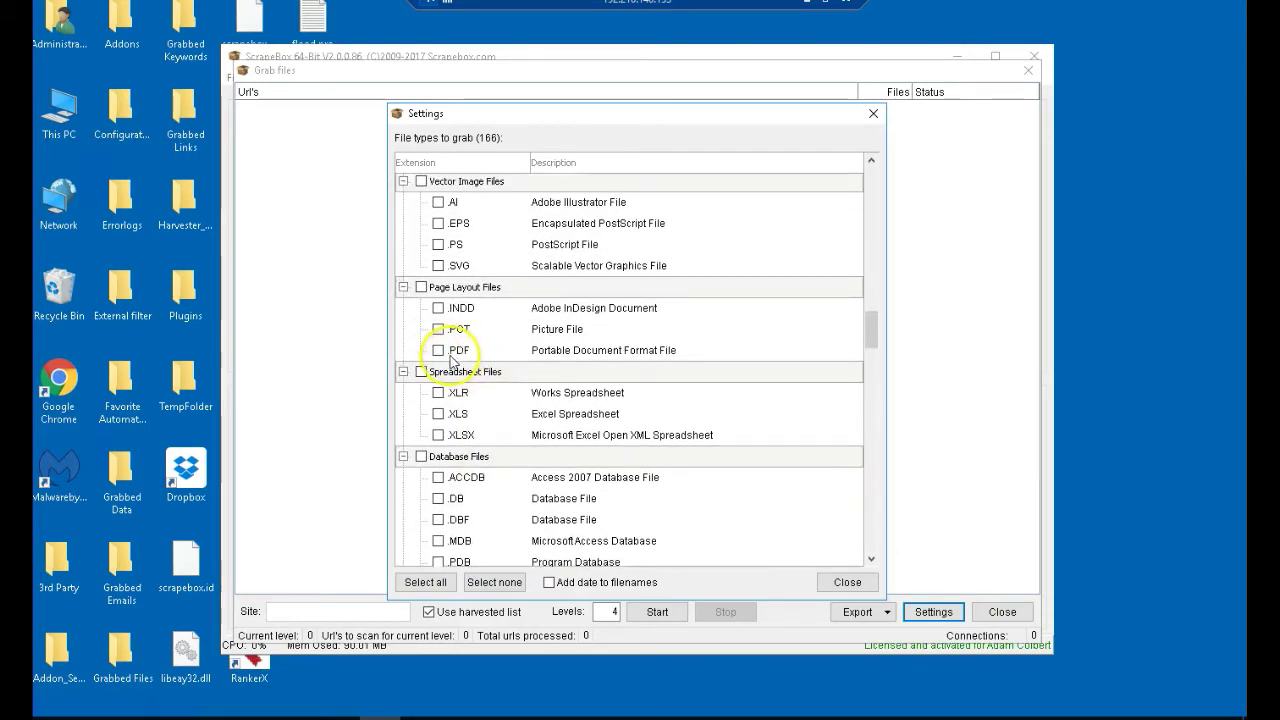
pyautogui.scroll(2, 487, 372)
pyautogui.scroll(2, 487, 372)
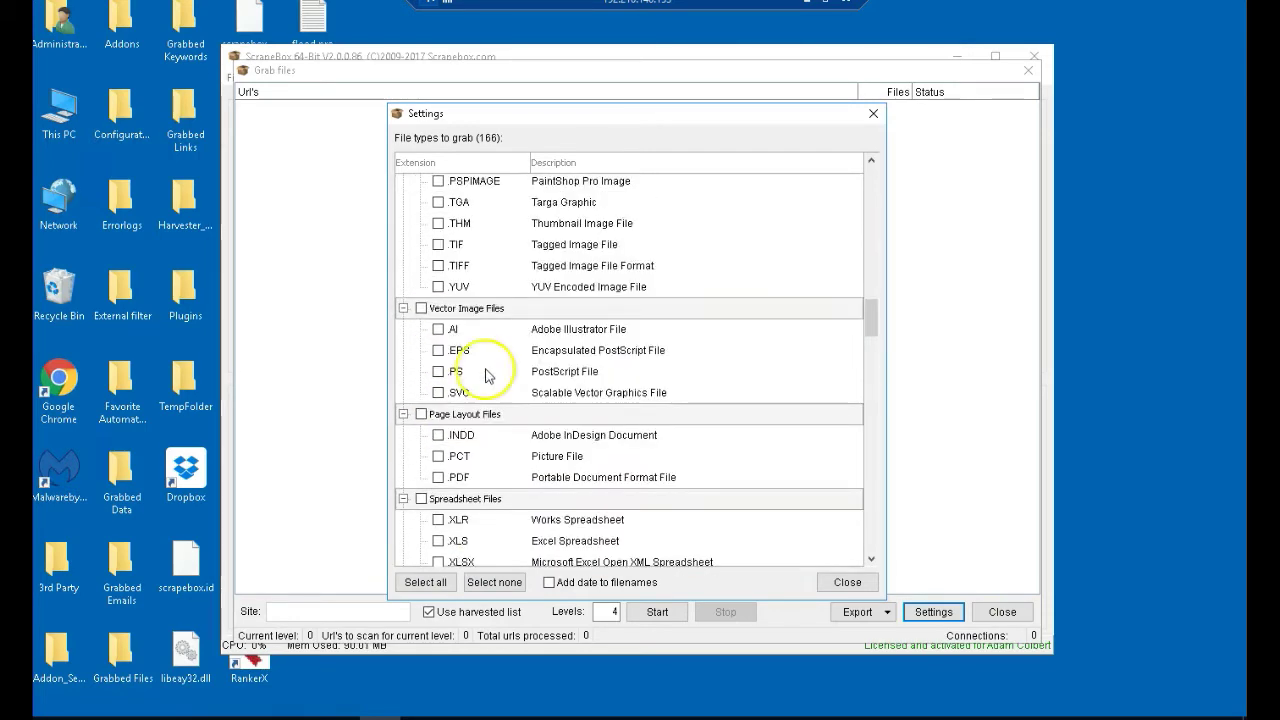
pyautogui.scroll(1, 487, 374)
pyautogui.scroll(1, 486, 380)
pyautogui.scroll(1, 484, 385)
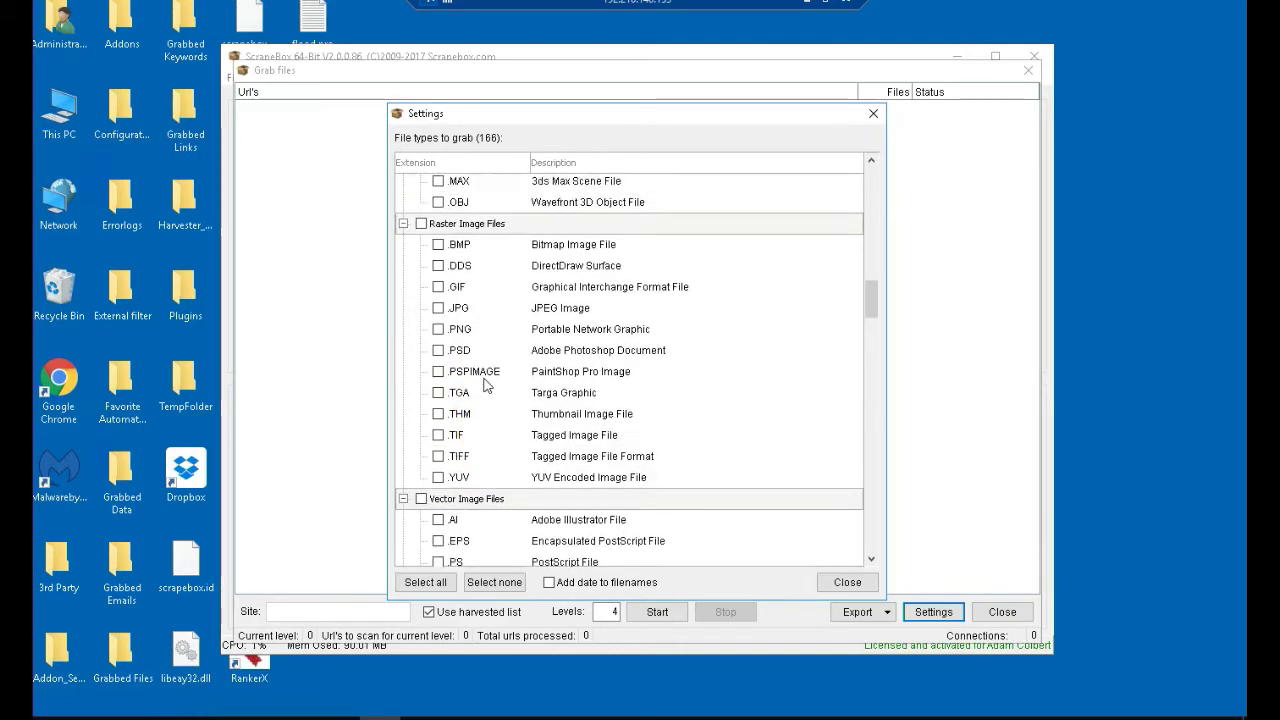
pyautogui.scroll(1, 484, 385)
pyautogui.scroll(1, 510, 388)
pyautogui.scroll(1, 510, 388)
pyautogui.scroll(1, 510, 388)
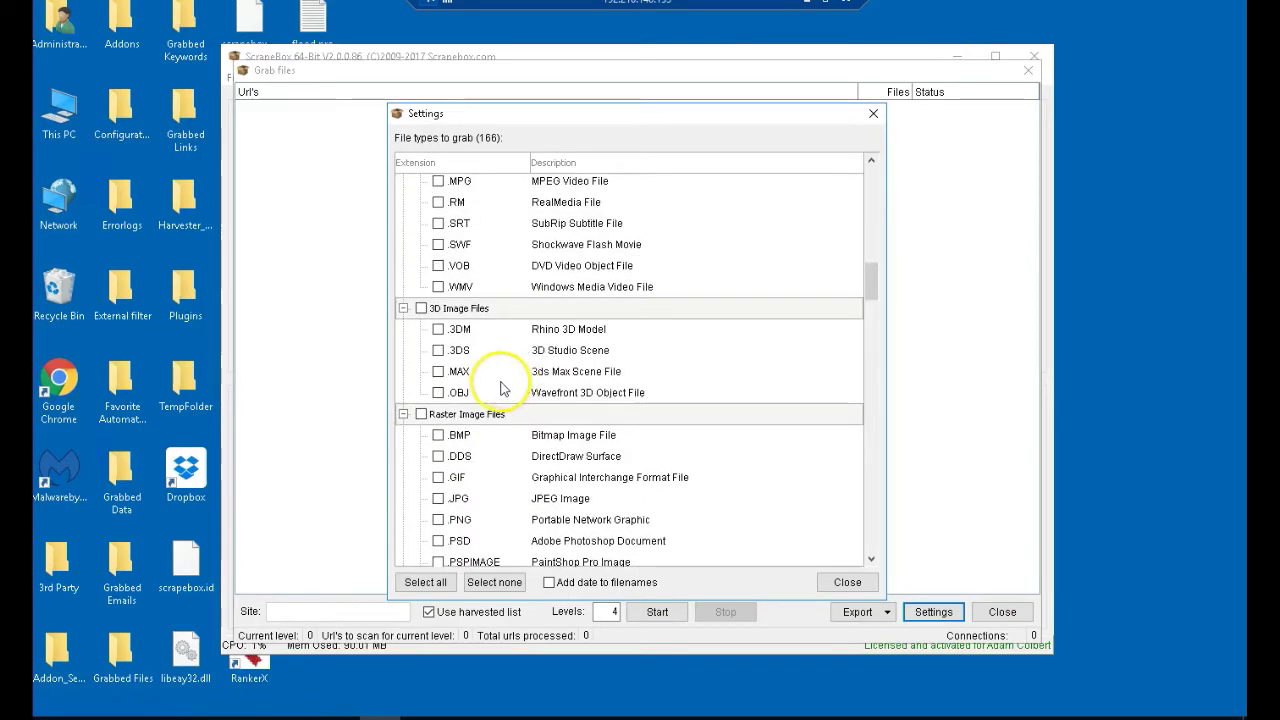
pyautogui.scroll(1, 575, 378)
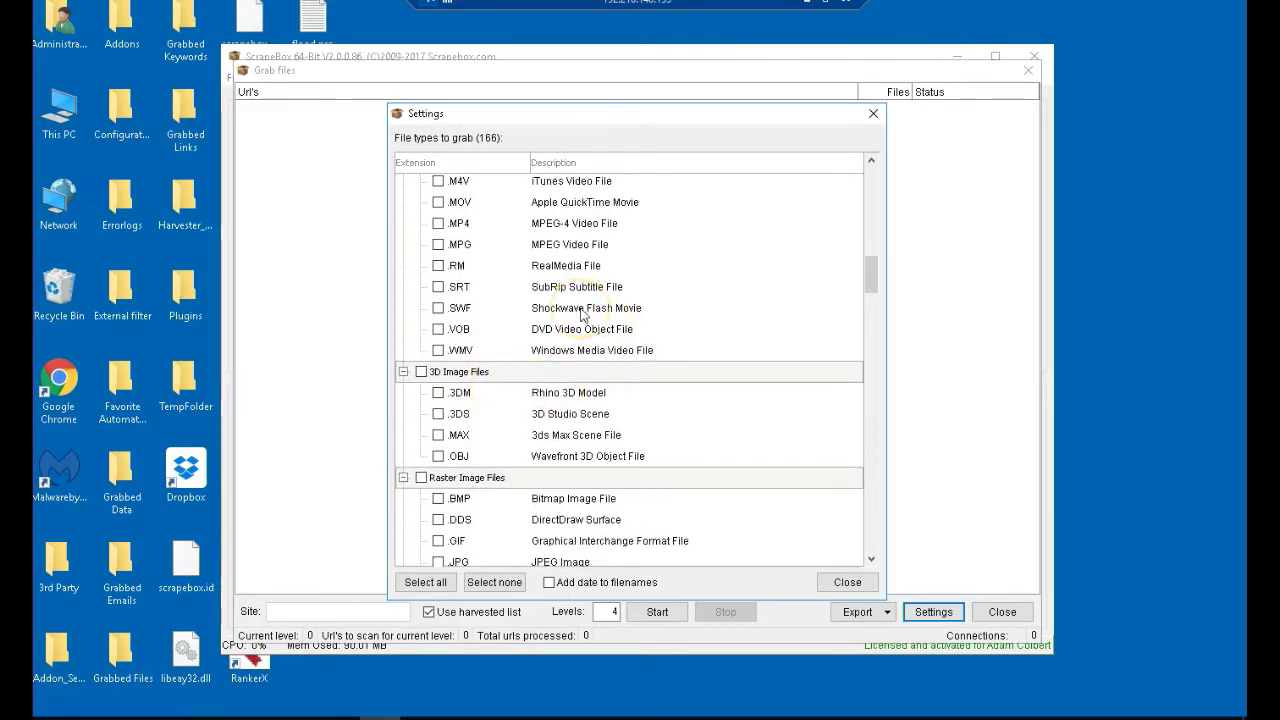
pyautogui.scroll(1, 583, 315)
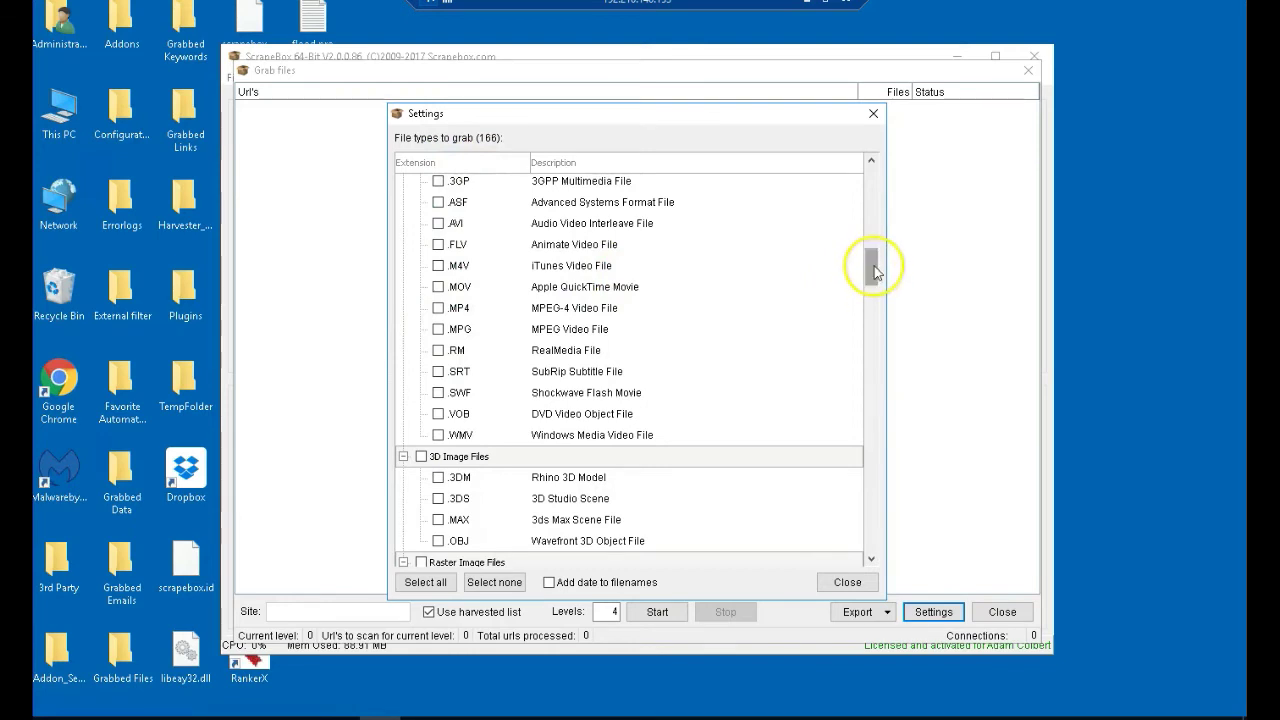
pyautogui.moveTo(874, 270); pyautogui.dragTo(876, 177)
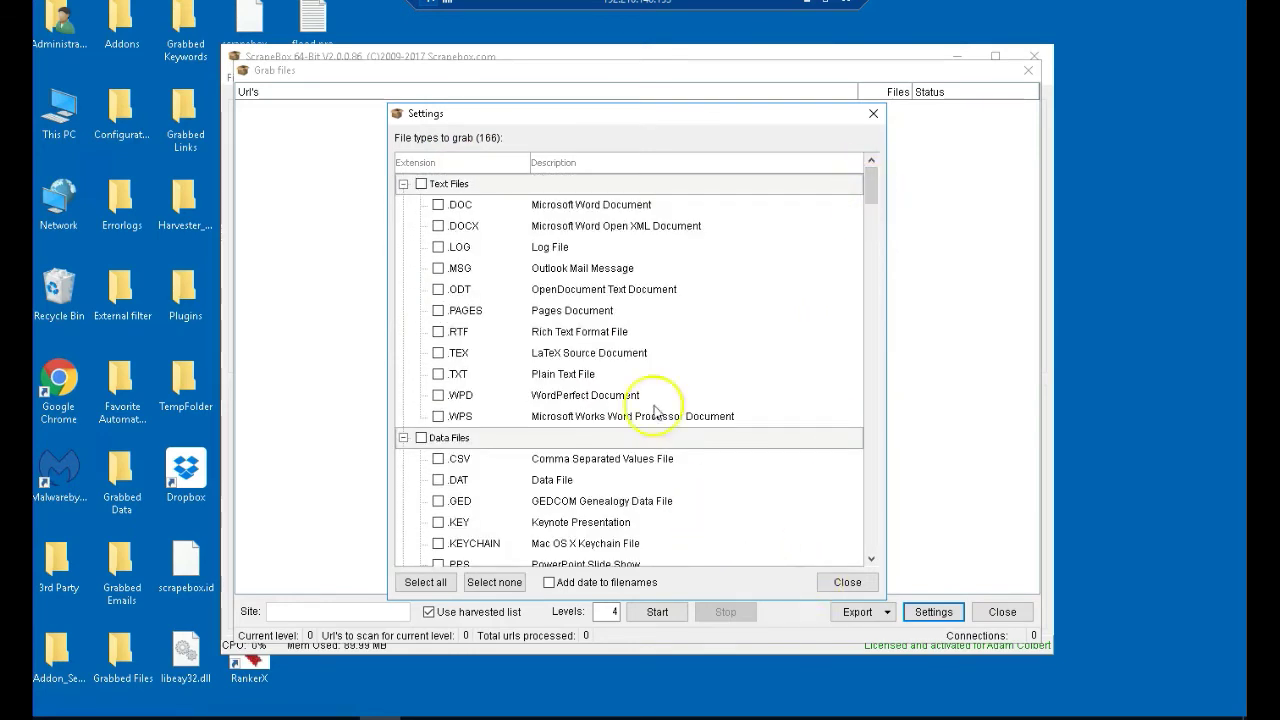
pyautogui.click(845, 583)
# Check the export options, then run the file grab and stop it after six files.
pyautogui.click(887, 612)
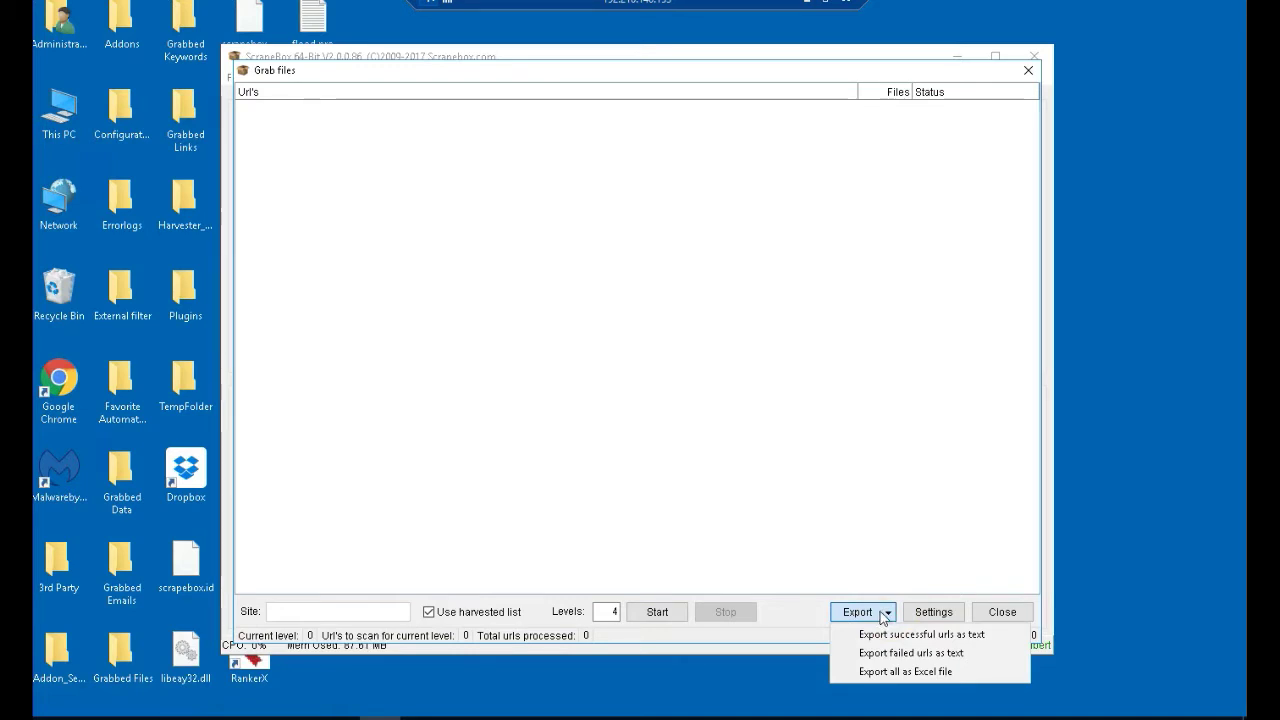
pyautogui.click(884, 613)
pyautogui.click(884, 615)
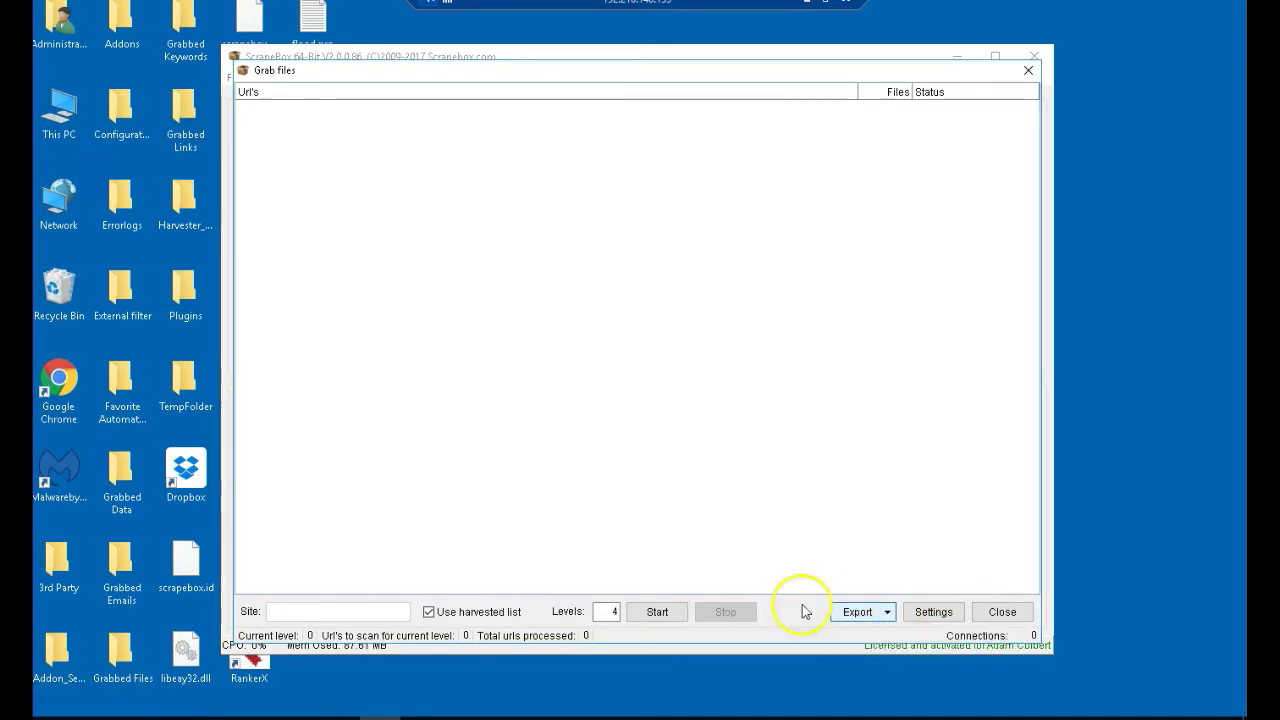
pyautogui.click(650, 609)
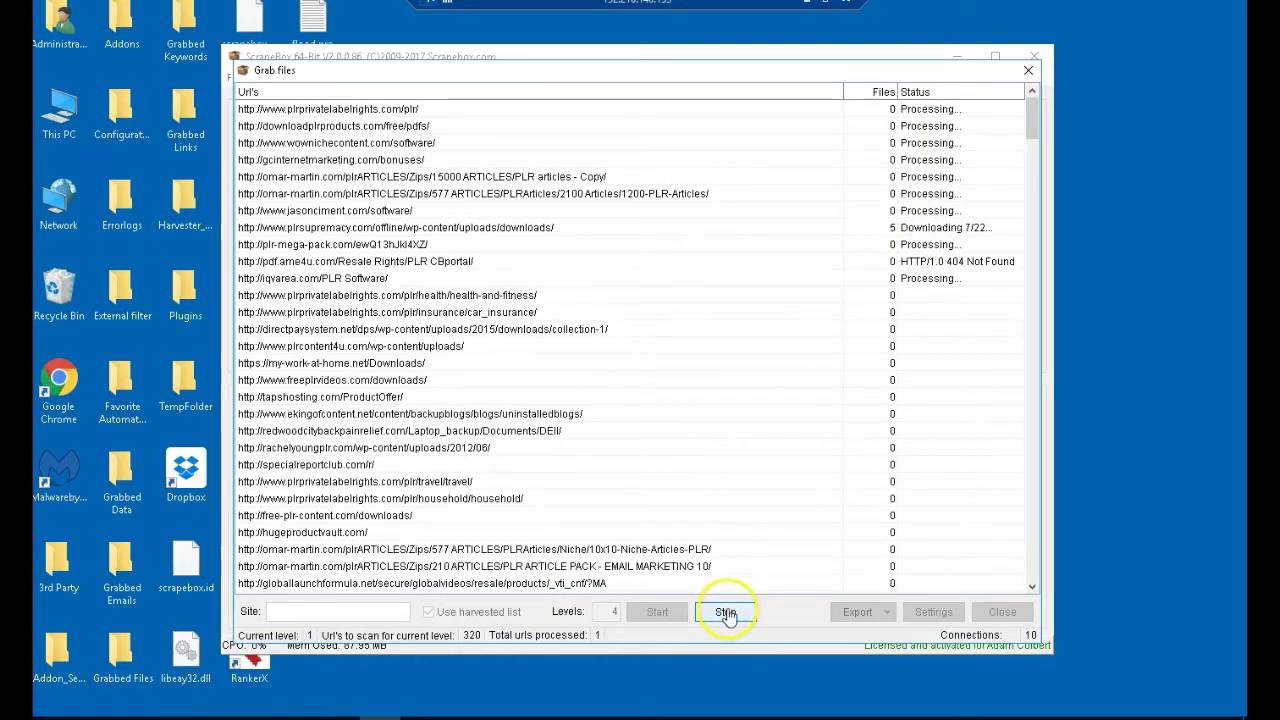
pyautogui.click(726, 612)
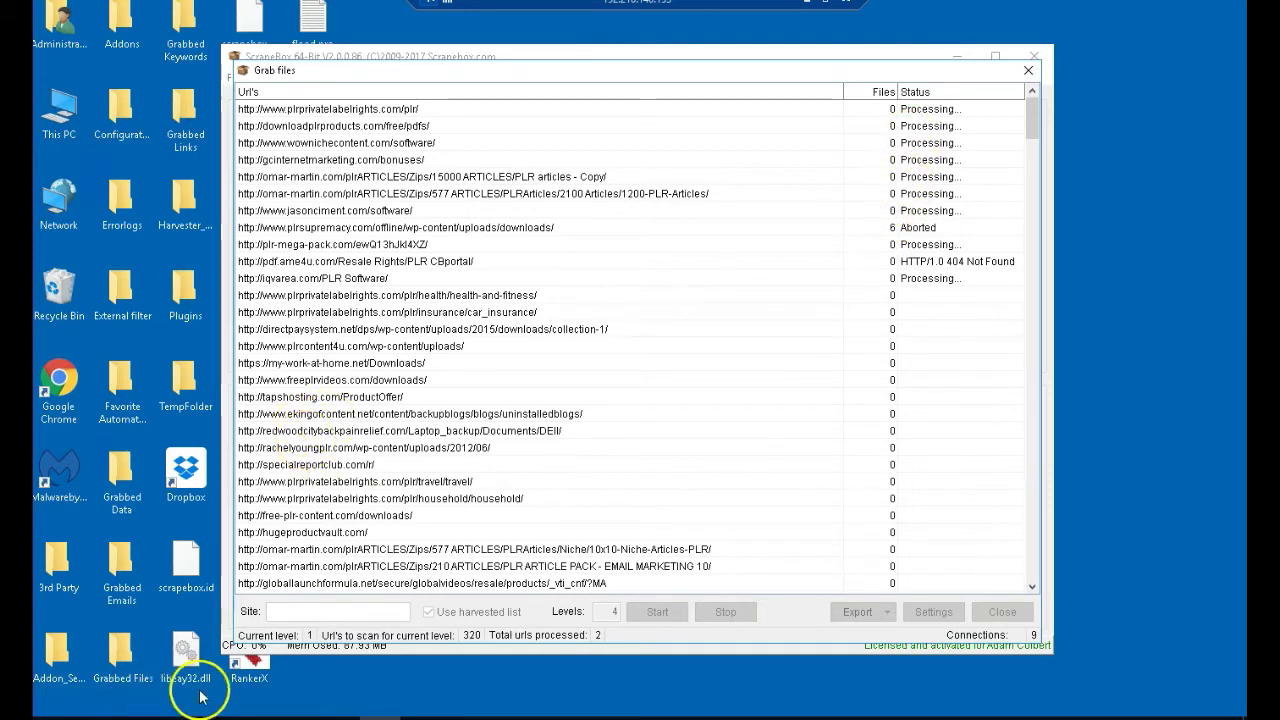
pyautogui.doubleClick(115, 655)
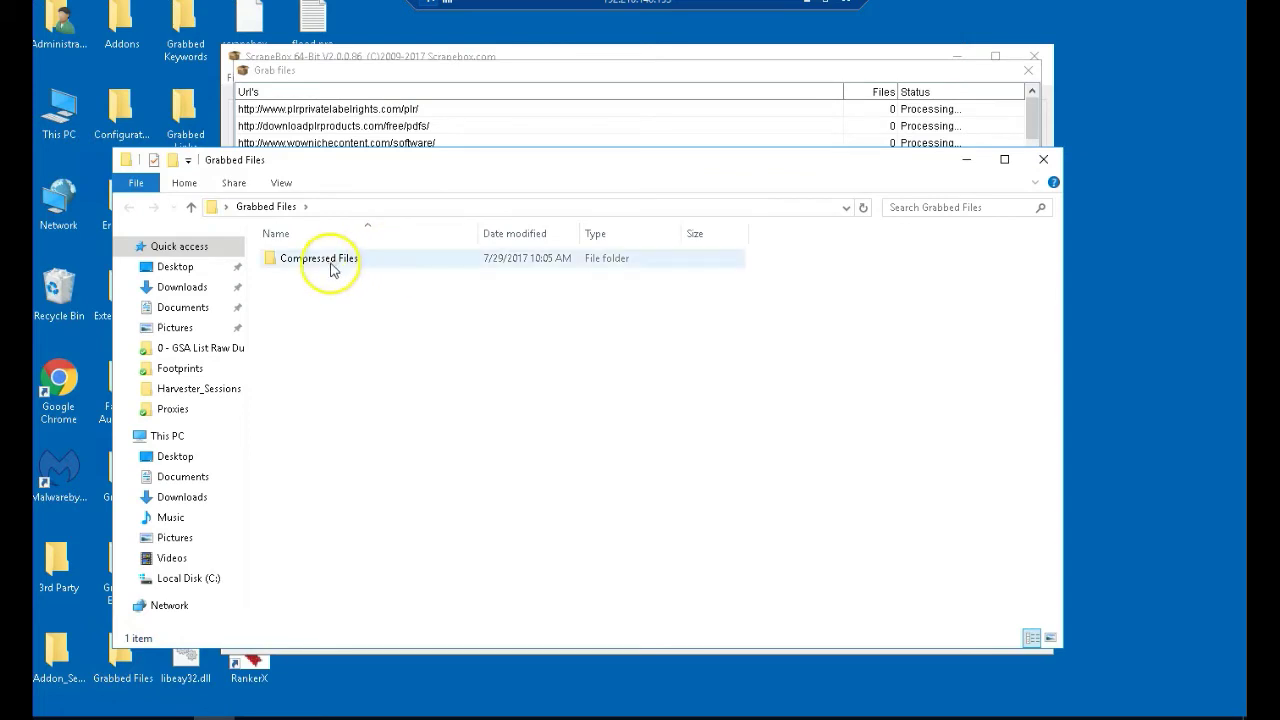
# Browse Compressed Files and confirm in Properties it holds 119 files totalling 1.81 GB.
pyautogui.doubleClick(332, 264)
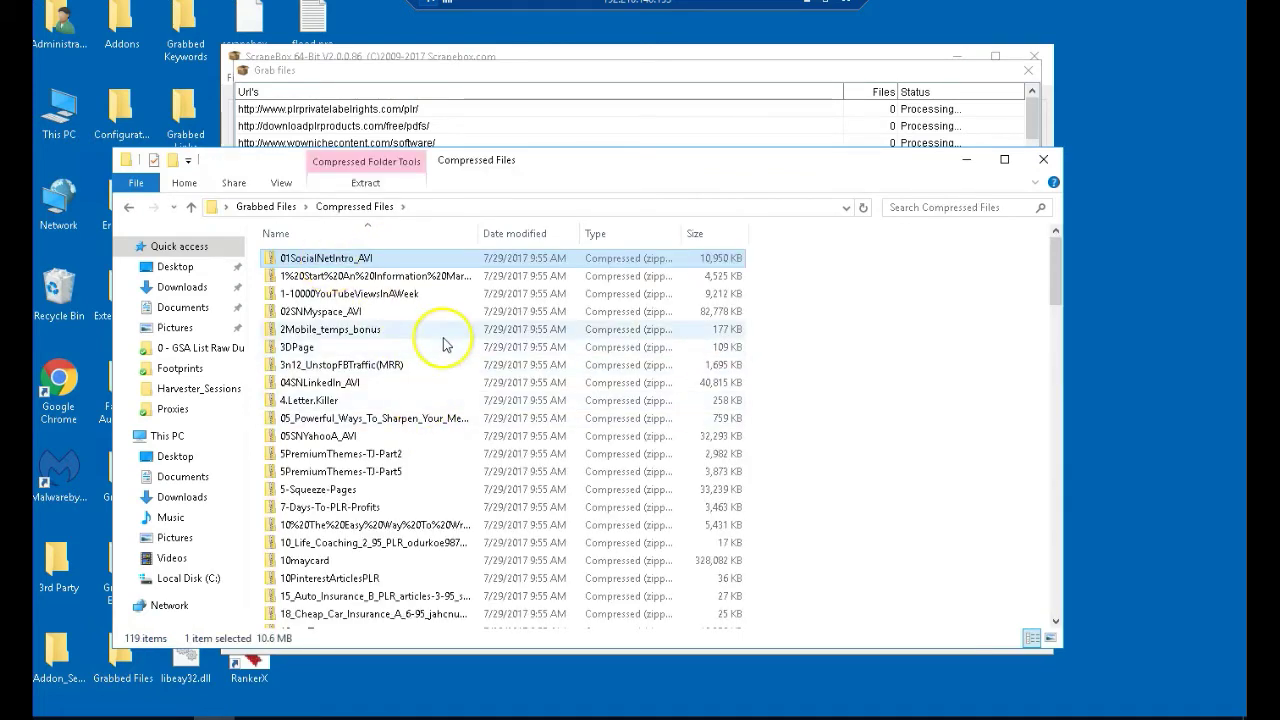
pyautogui.scroll(-3, 315, 395)
pyautogui.scroll(3, 310, 380)
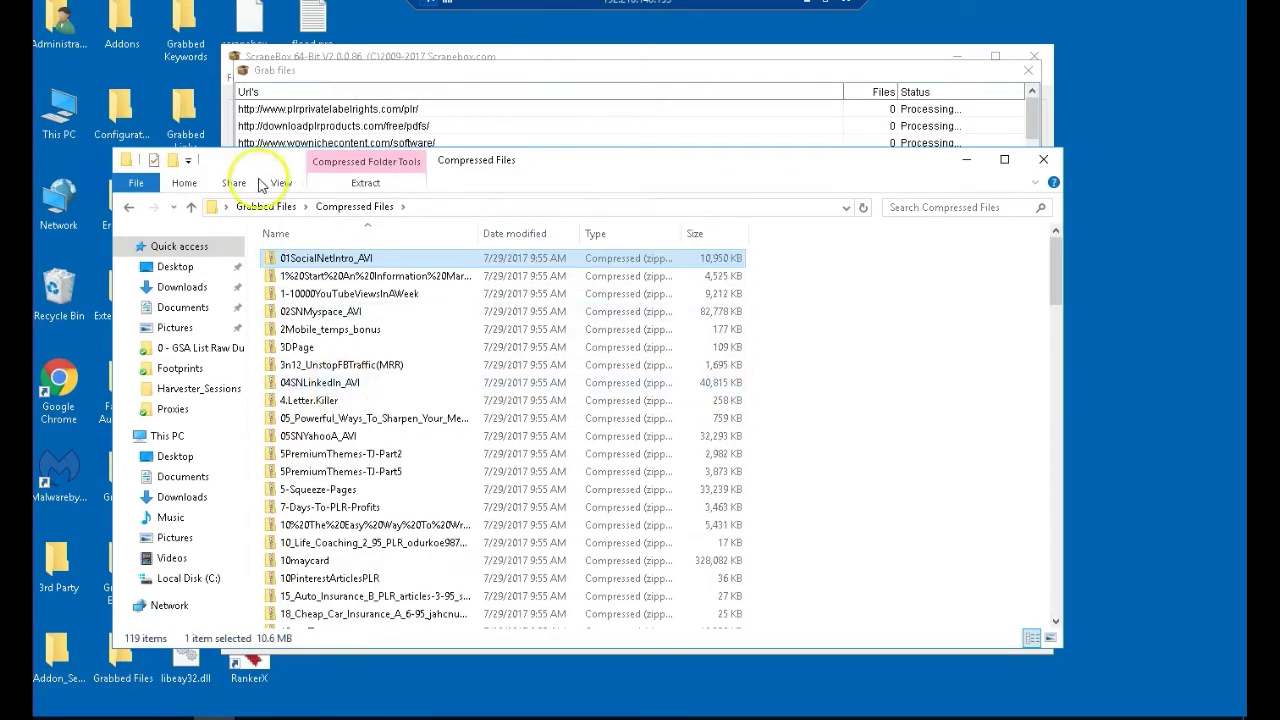
pyautogui.click(363, 207)
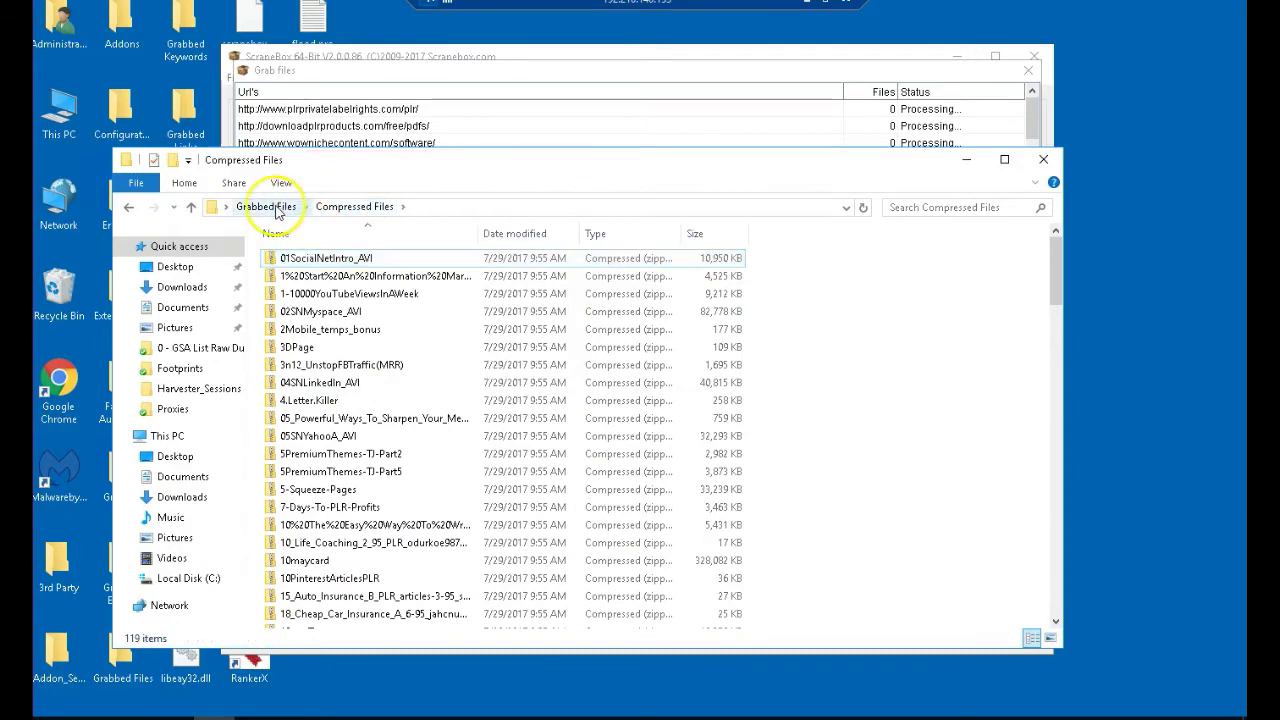
pyautogui.click(267, 207)
pyautogui.rightClick(320, 257)
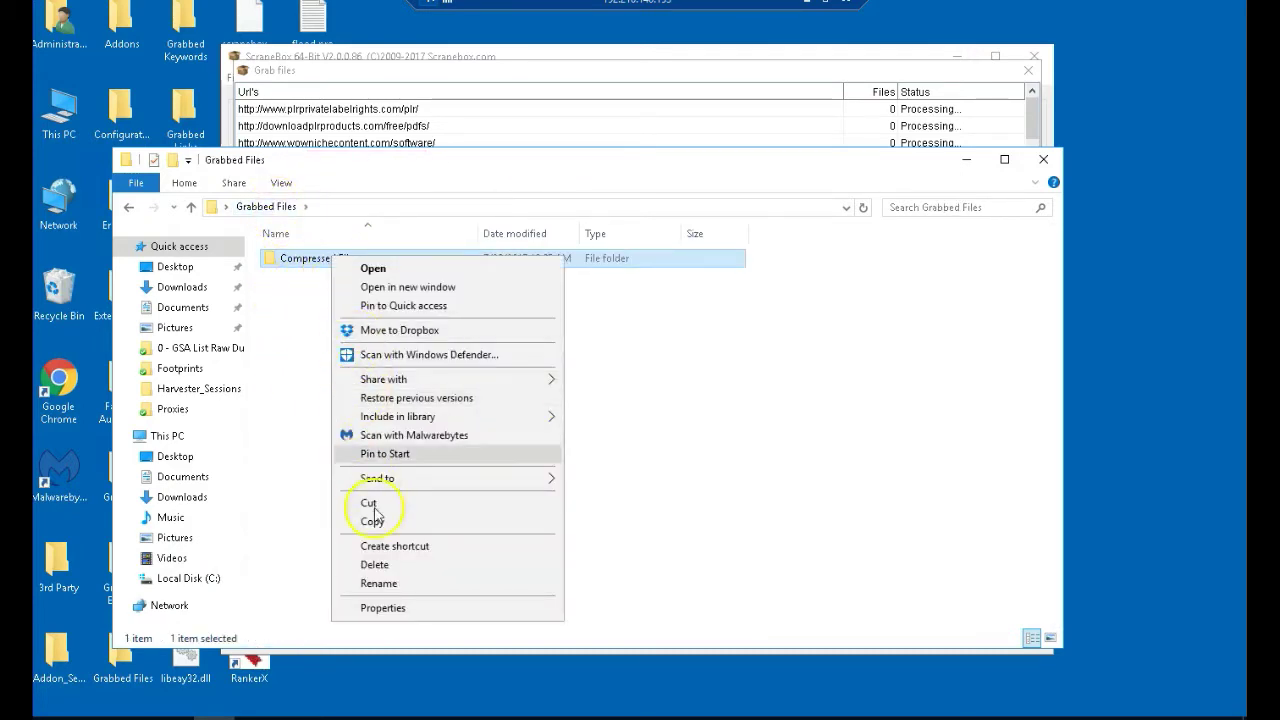
pyautogui.click(382, 611)
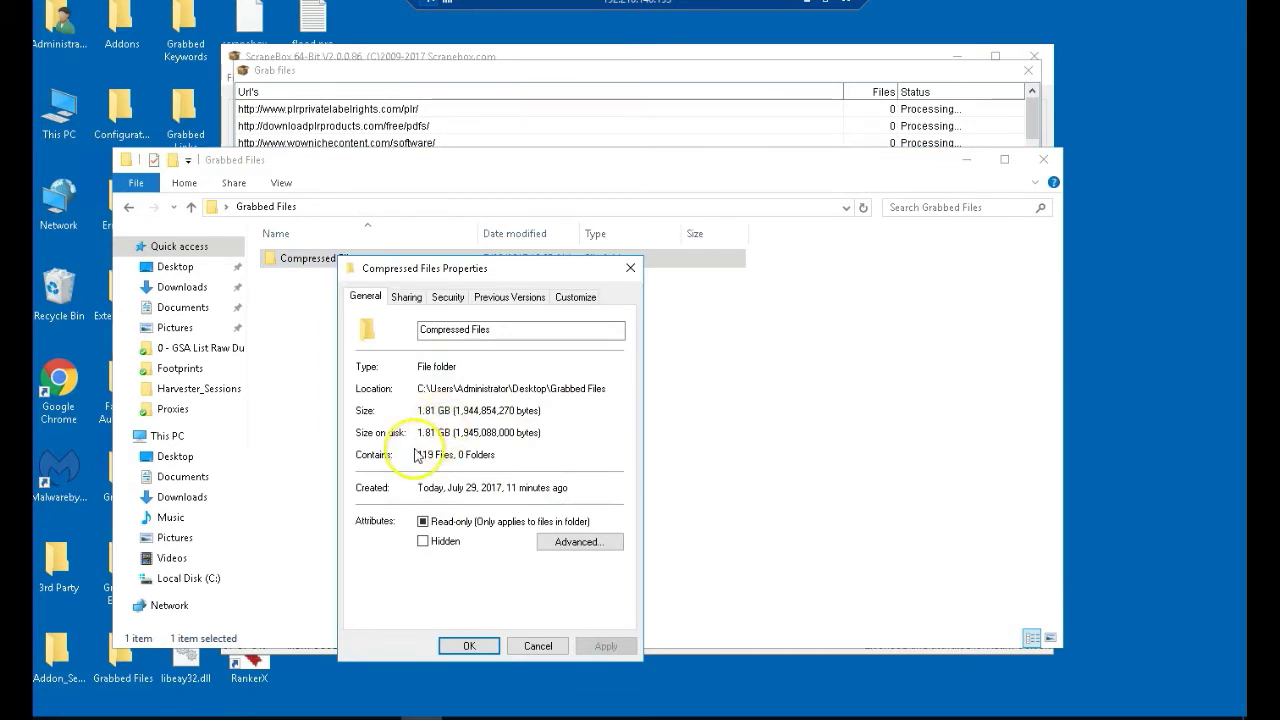
pyautogui.click(537, 646)
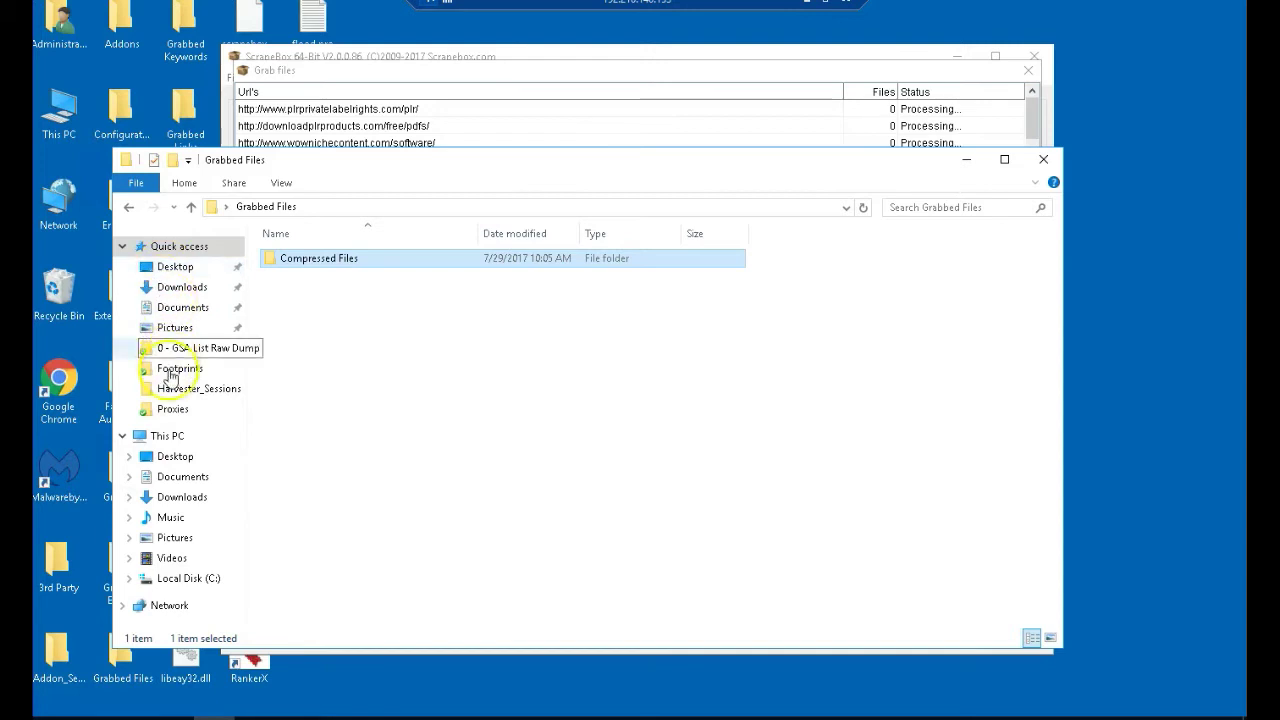
# Go from Desktop into the Dropbox folder and locate the Compressed Files zip.
pyautogui.click(174, 266)
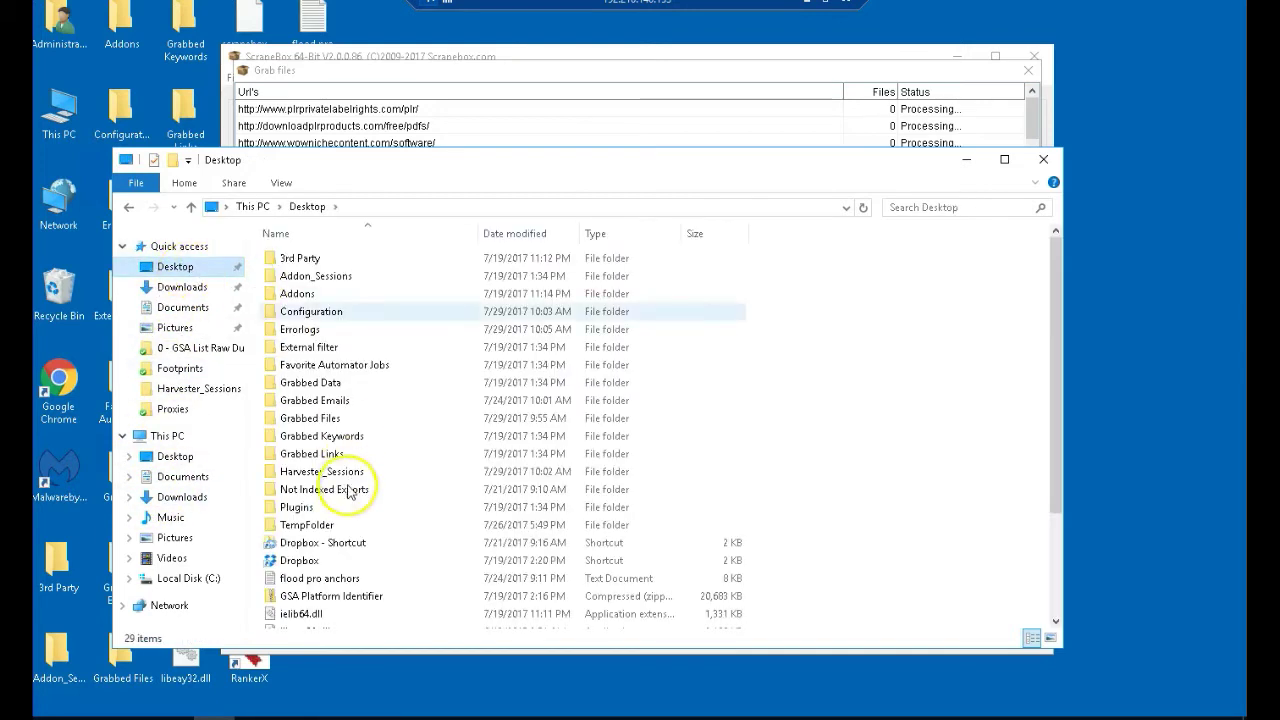
pyautogui.doubleClick(307, 543)
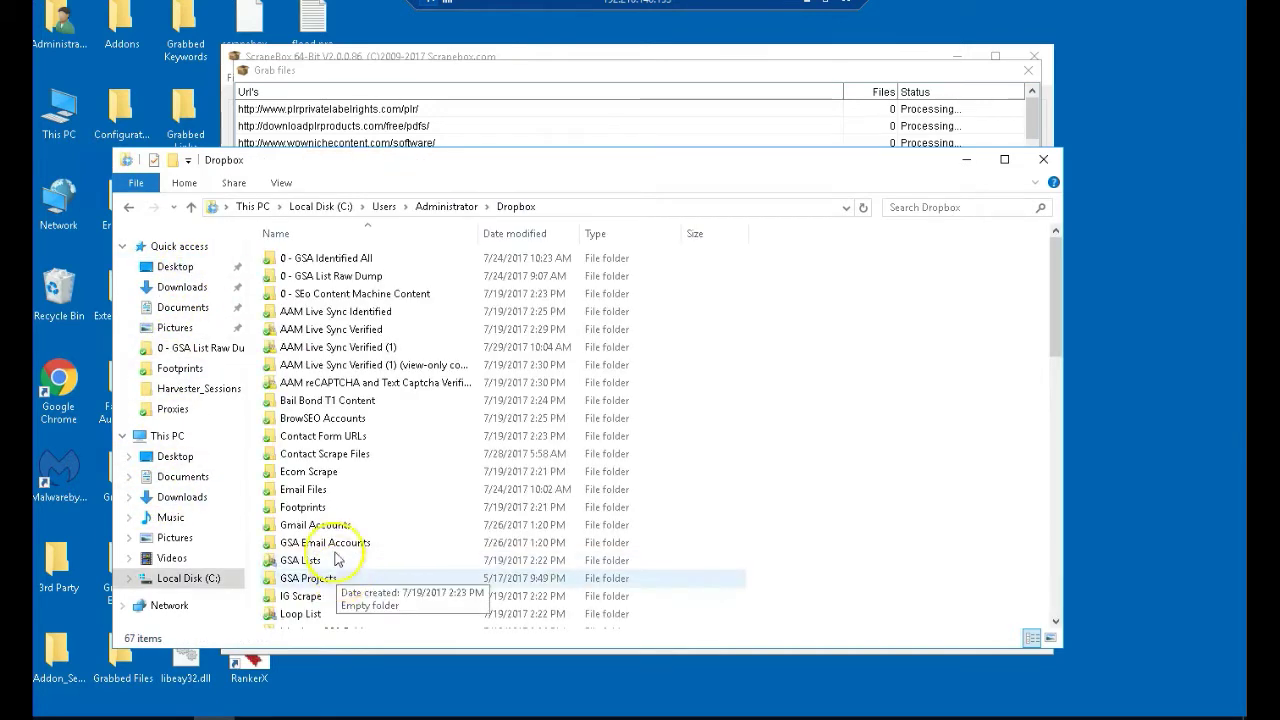
pyautogui.scroll(-3, 352, 456)
pyautogui.scroll(-5, 345, 462)
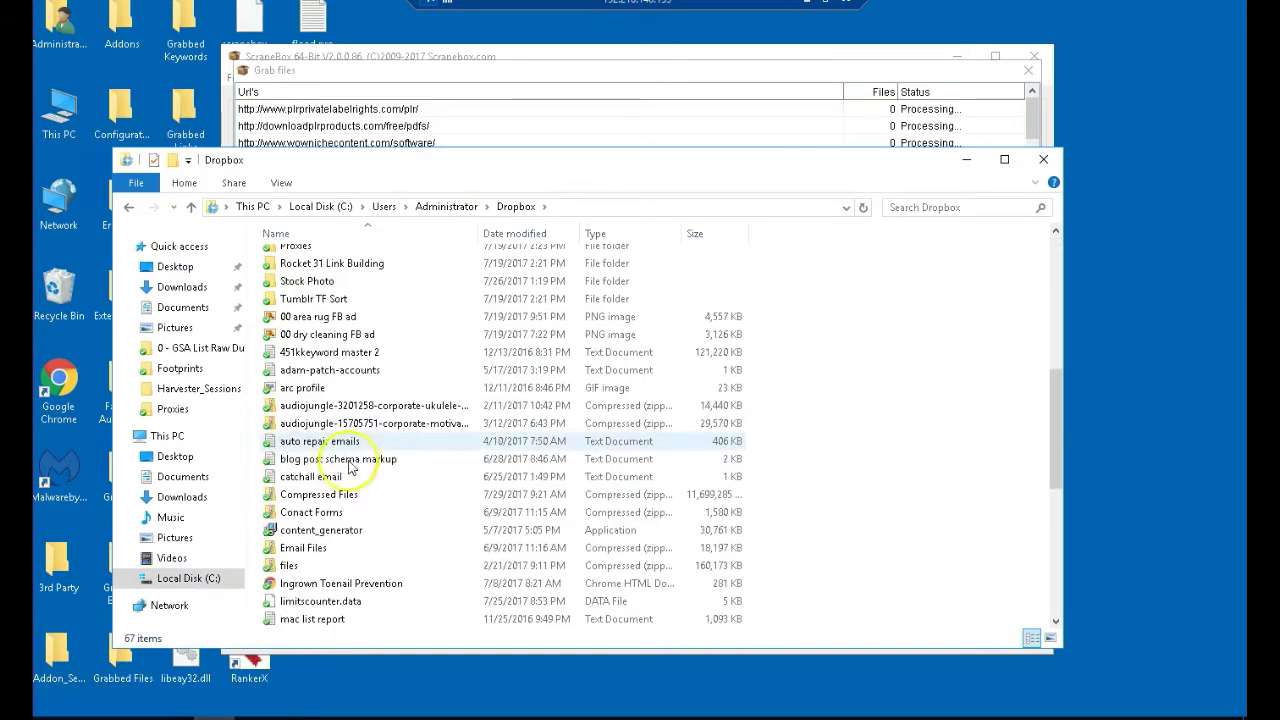
pyautogui.scroll(-3, 340, 475)
pyautogui.scroll(-2, 338, 500)
pyautogui.scroll(-2, 337, 510)
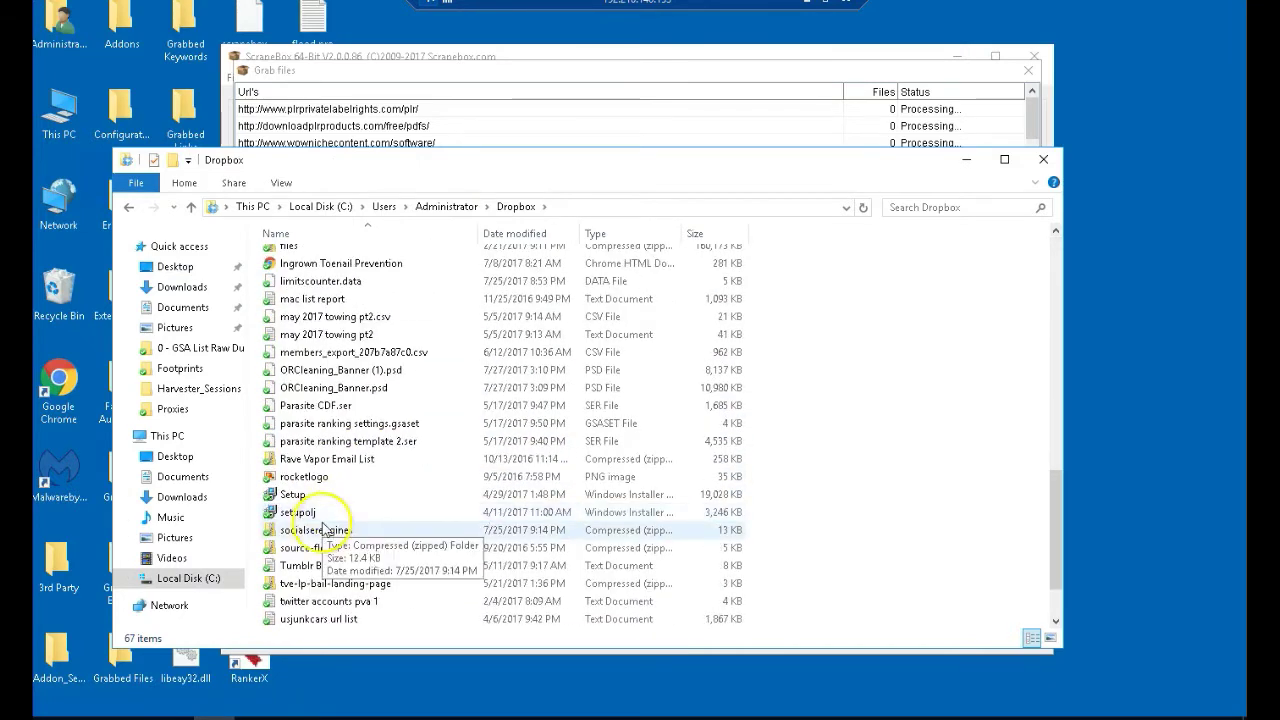
pyautogui.scroll(2, 336, 523)
pyautogui.scroll(2, 320, 490)
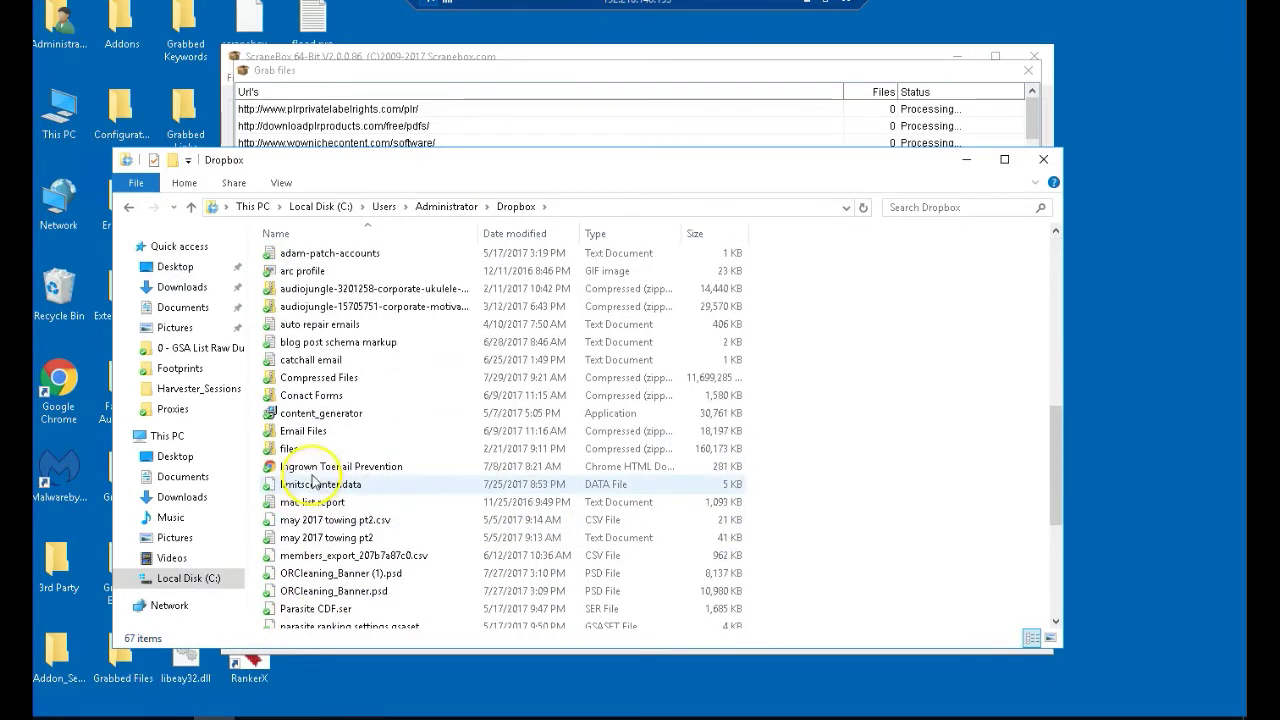
# Check the Compressed Files zip's Properties, showing about 11.1 GB, and cancel.
pyautogui.click(306, 380)
pyautogui.rightClick(305, 383)
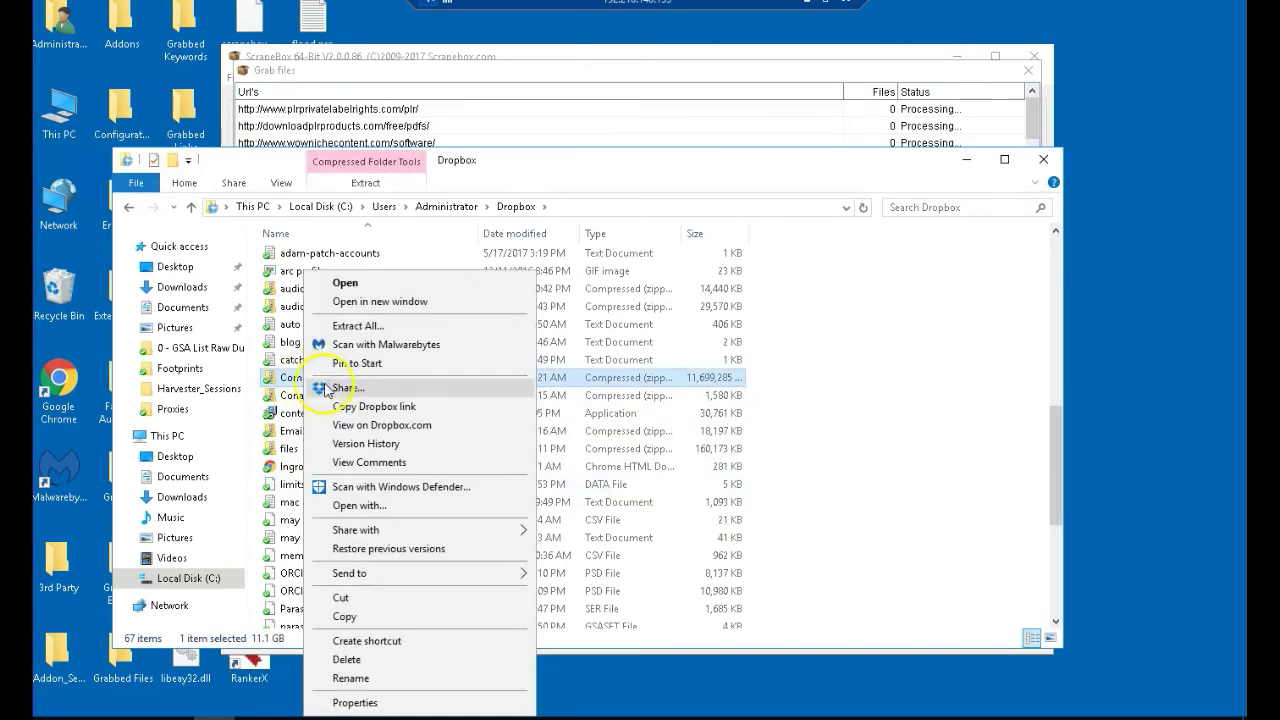
pyautogui.click(350, 700)
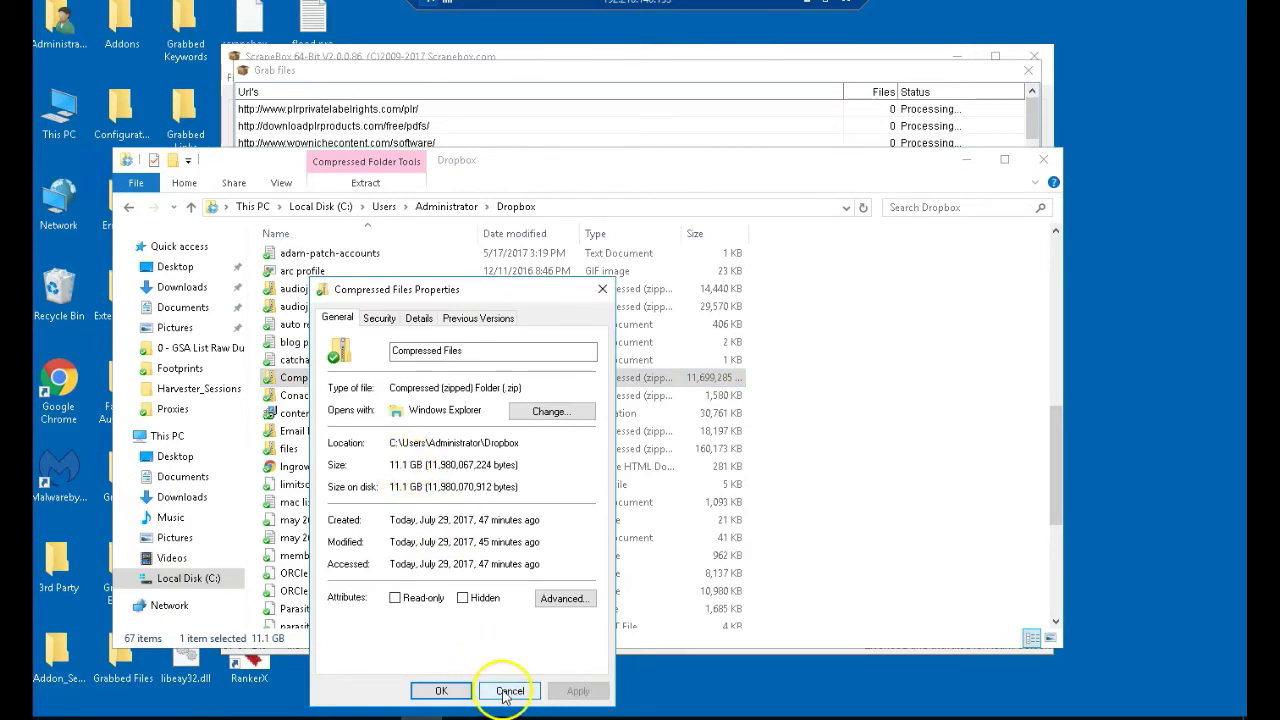
pyautogui.click(508, 691)
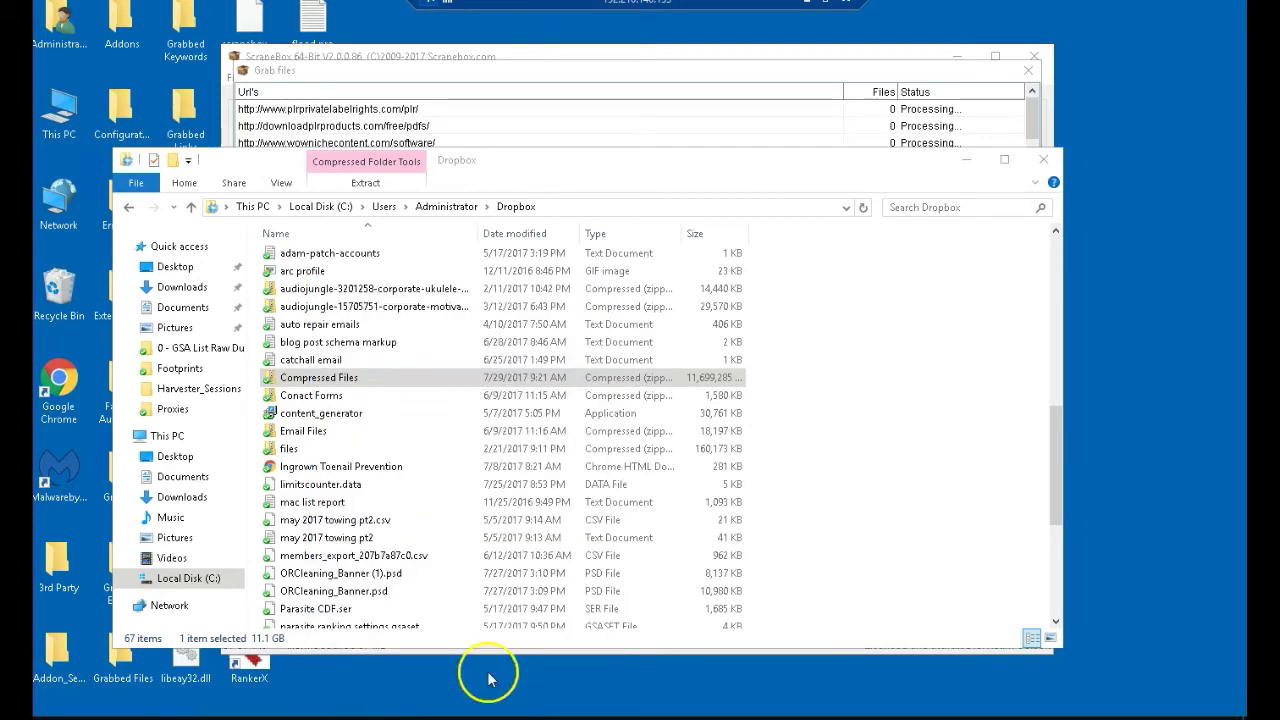
# Reopen Grabbed Files and scroll through the Compressed Files folder's archives.
pyautogui.doubleClick(122, 665)
pyautogui.click(333, 284)
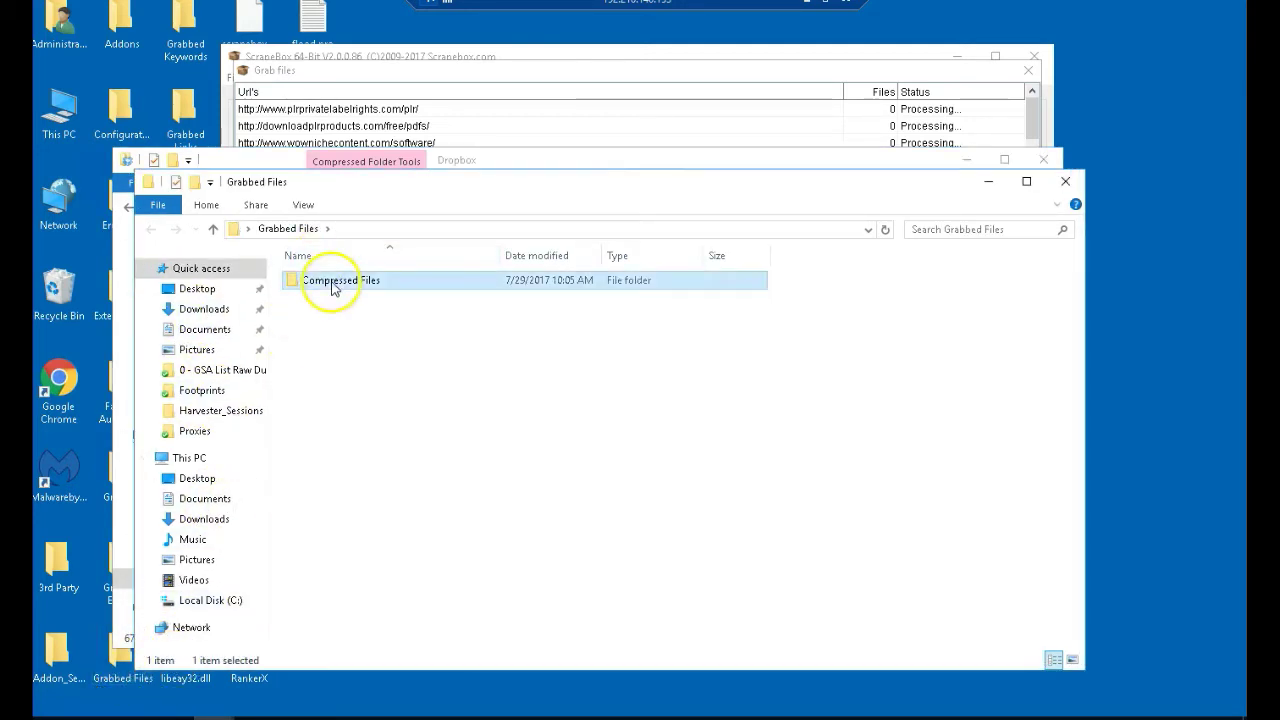
pyautogui.doubleClick(333, 284)
pyautogui.scroll(-4, 400, 470)
pyautogui.scroll(-4, 347, 432)
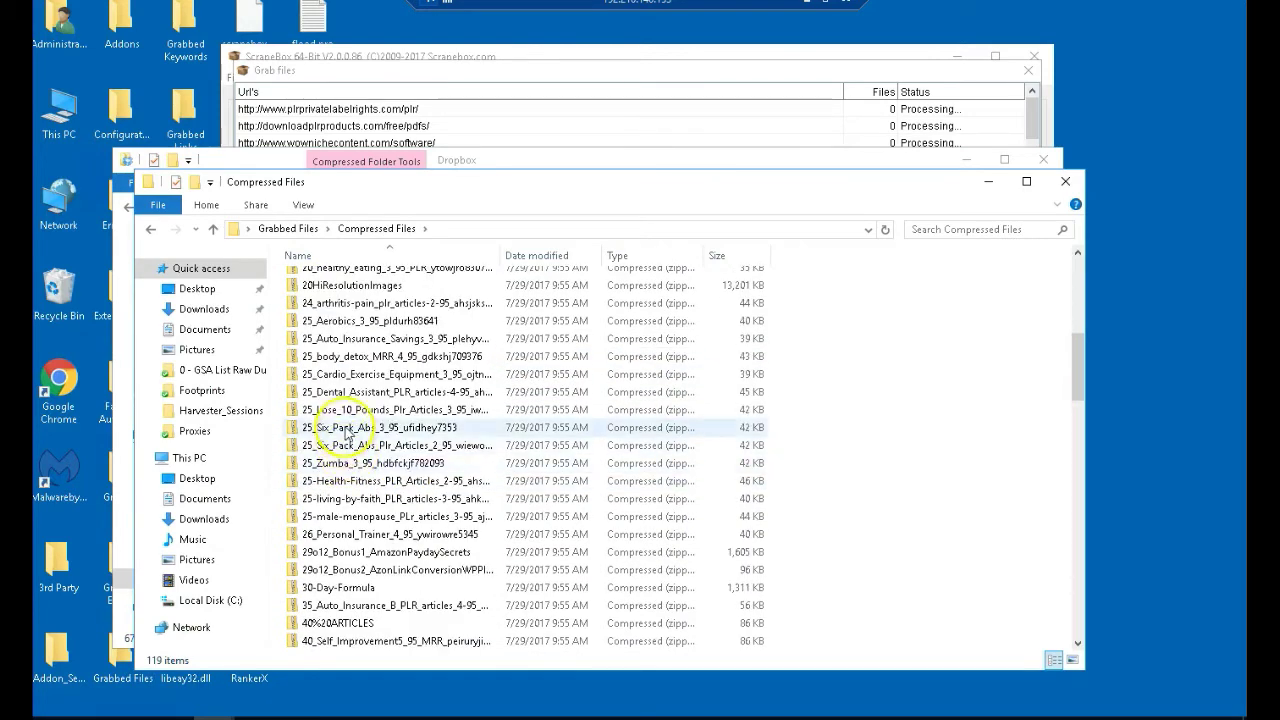
pyautogui.scroll(-1, 347, 430)
pyautogui.scroll(-1, 348, 410)
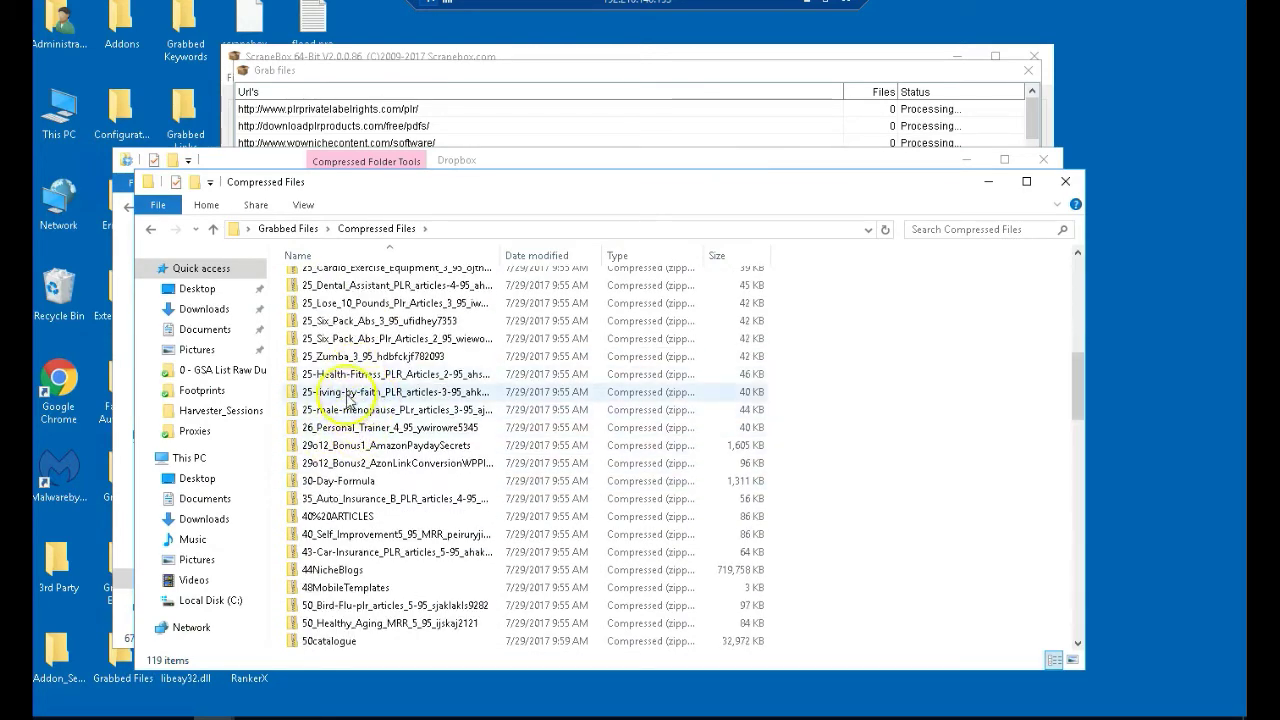
pyautogui.scroll(-1, 352, 480)
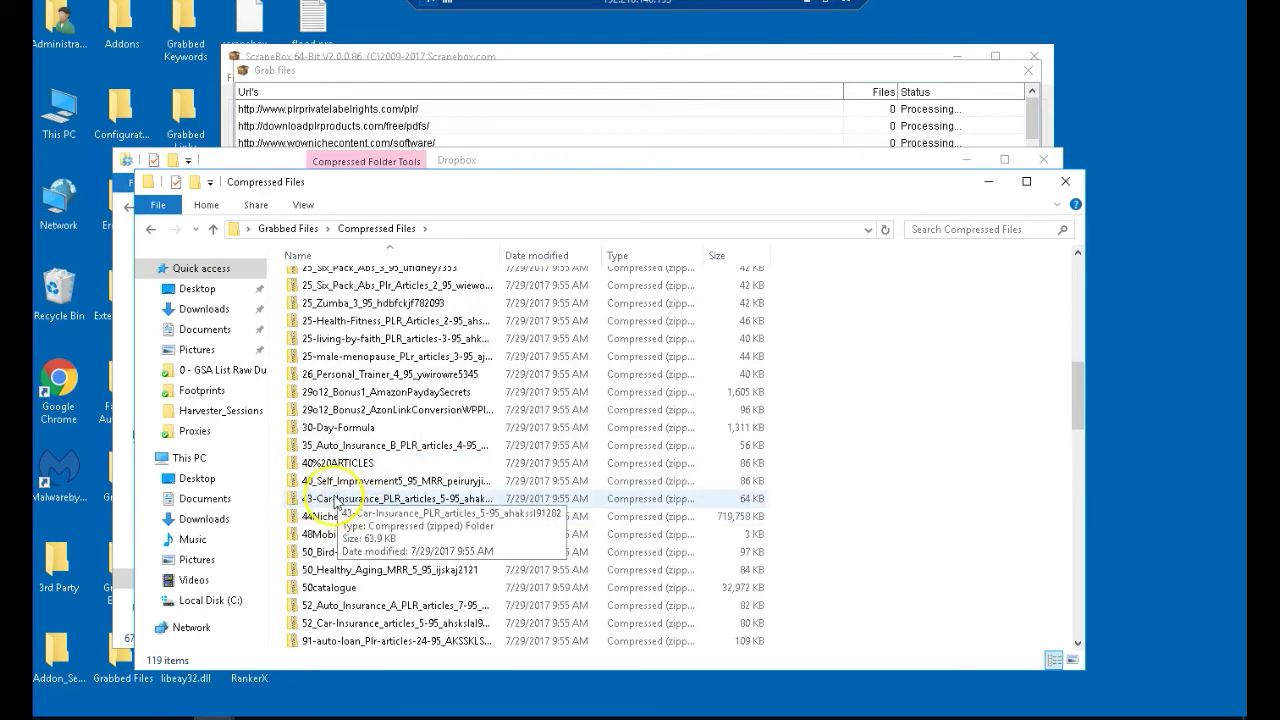
pyautogui.scroll(-1, 340, 490)
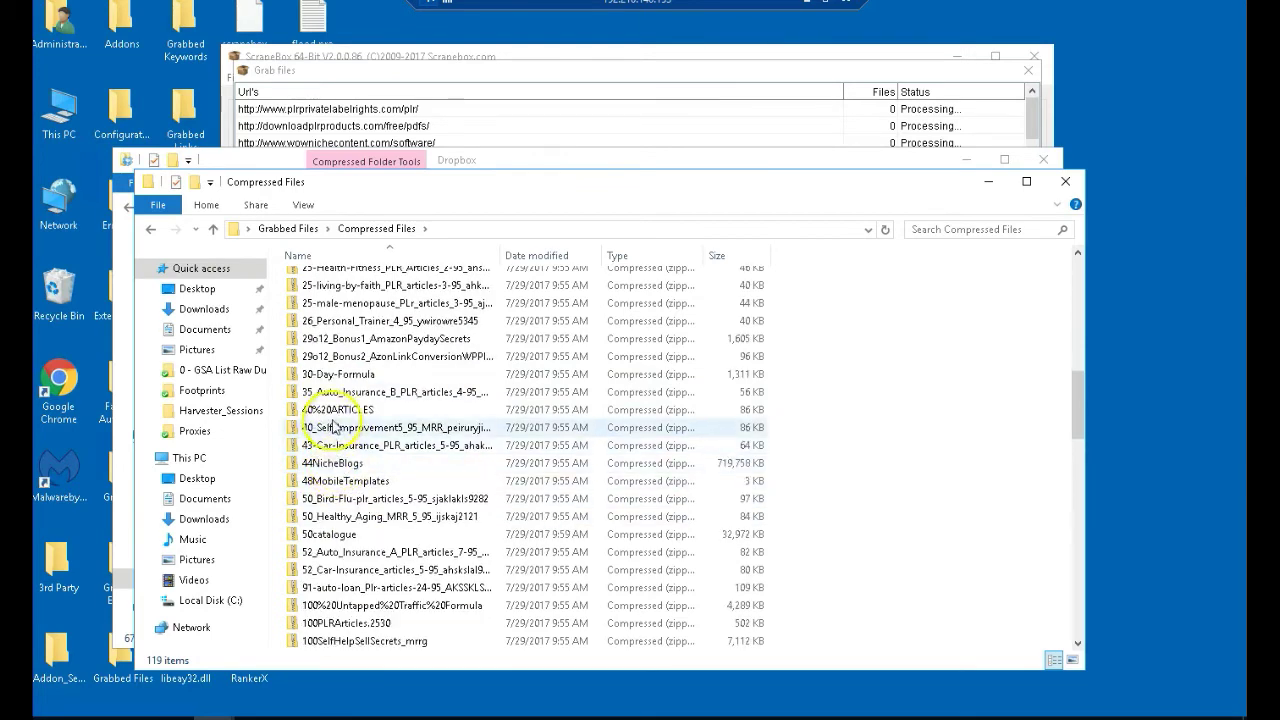
# Browse the 40 ARTICLES zip's text files, then return and open the 25_Zumba zip.
pyautogui.doubleClick(337, 410)
pyautogui.doubleClick(337, 280)
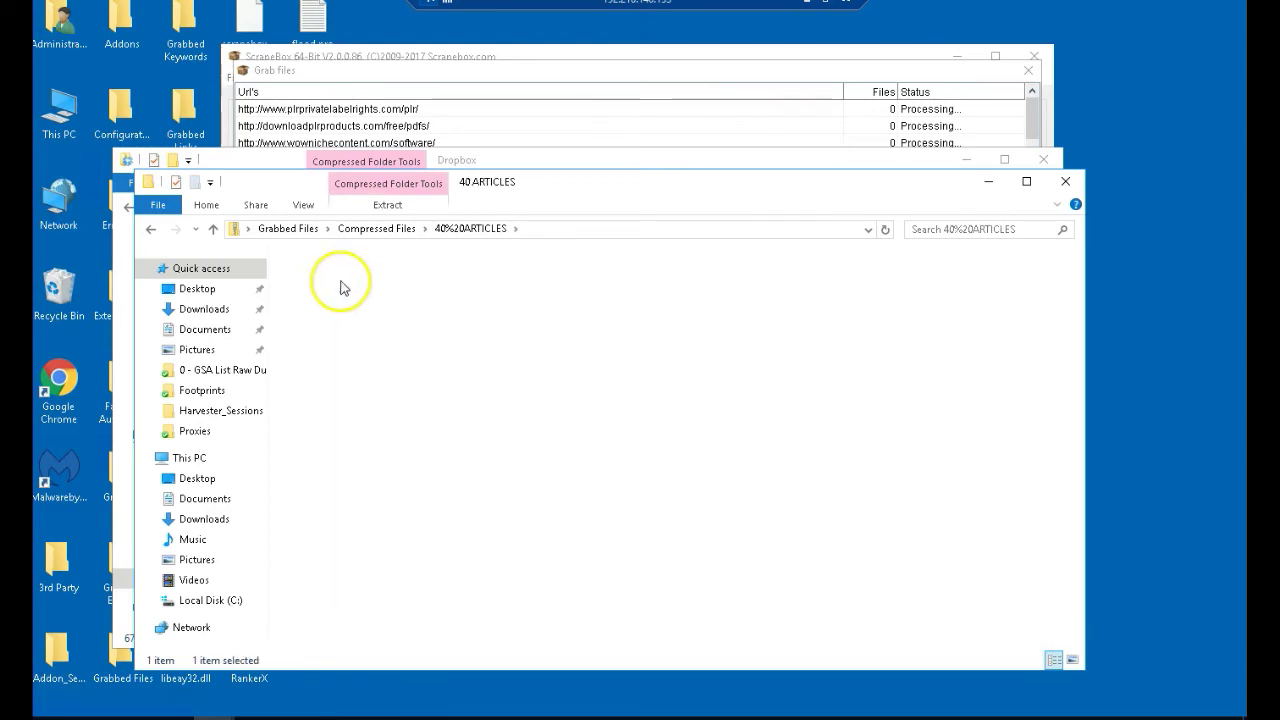
pyautogui.scroll(-3, 345, 360)
pyautogui.scroll(-1, 350, 375)
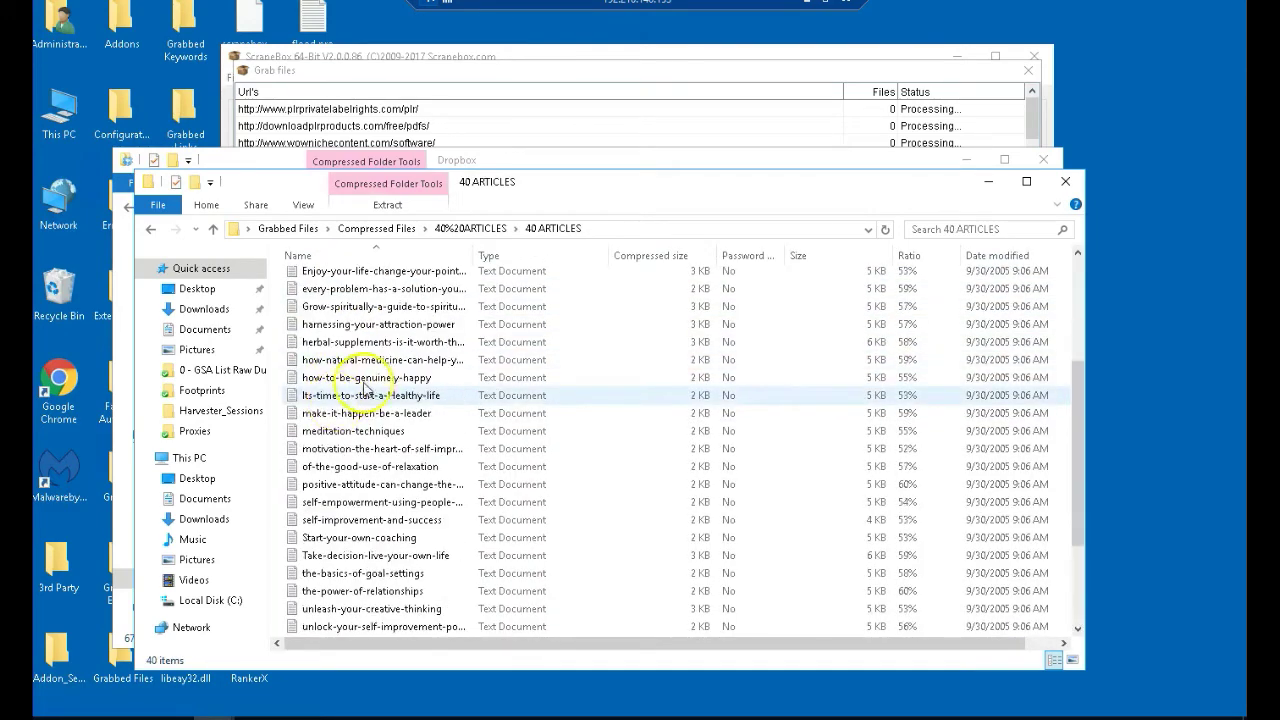
pyautogui.click(377, 229)
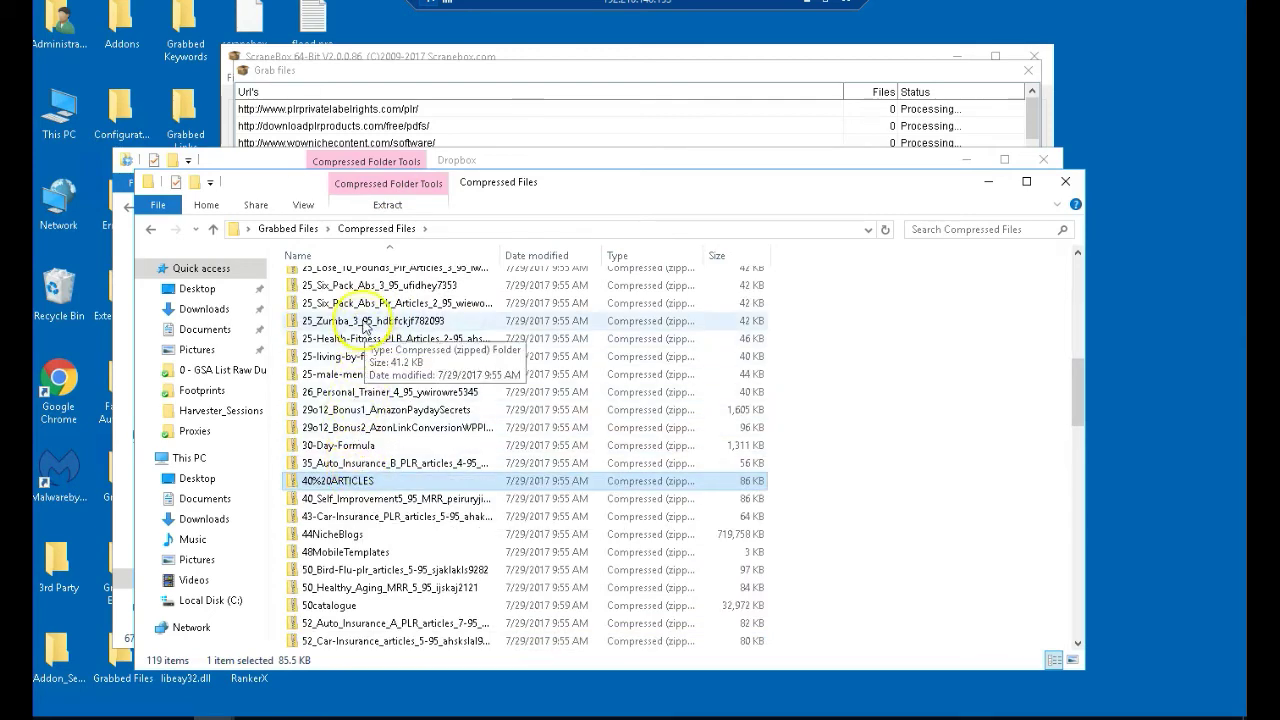
pyautogui.doubleClick(370, 321)
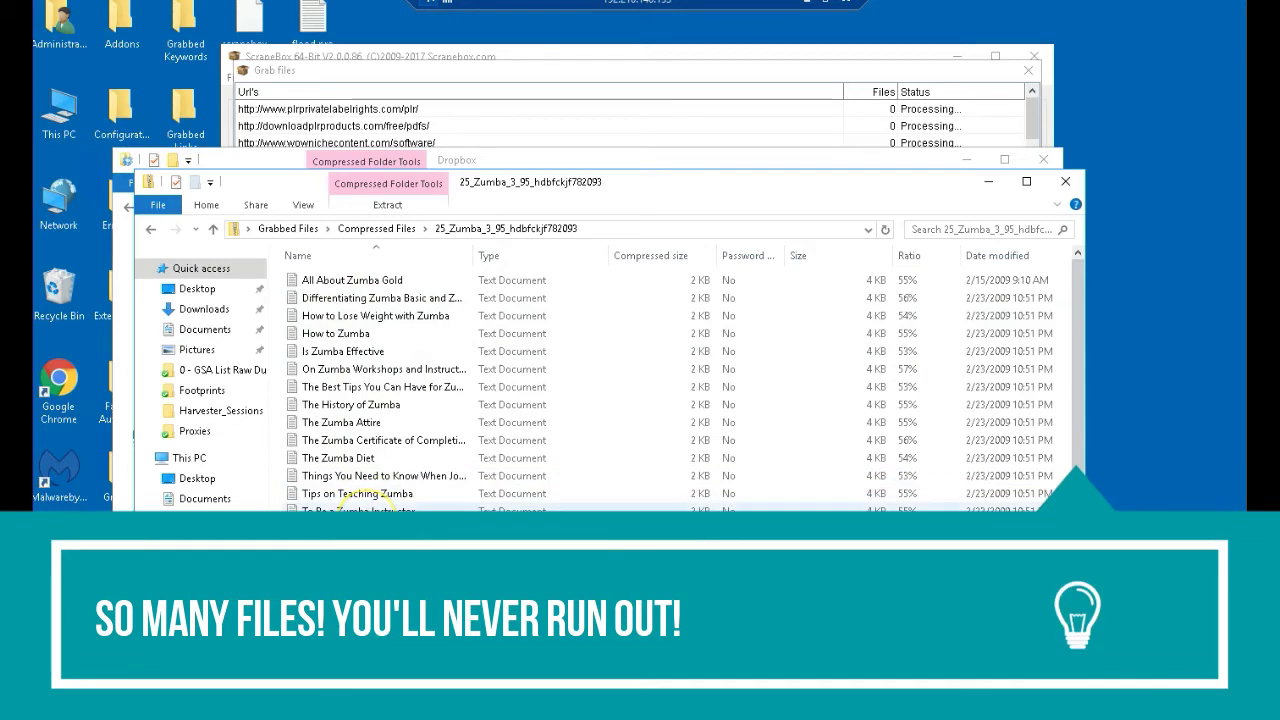
pyautogui.scroll(-2, 357, 493)
pyautogui.scroll(2, 329, 371)
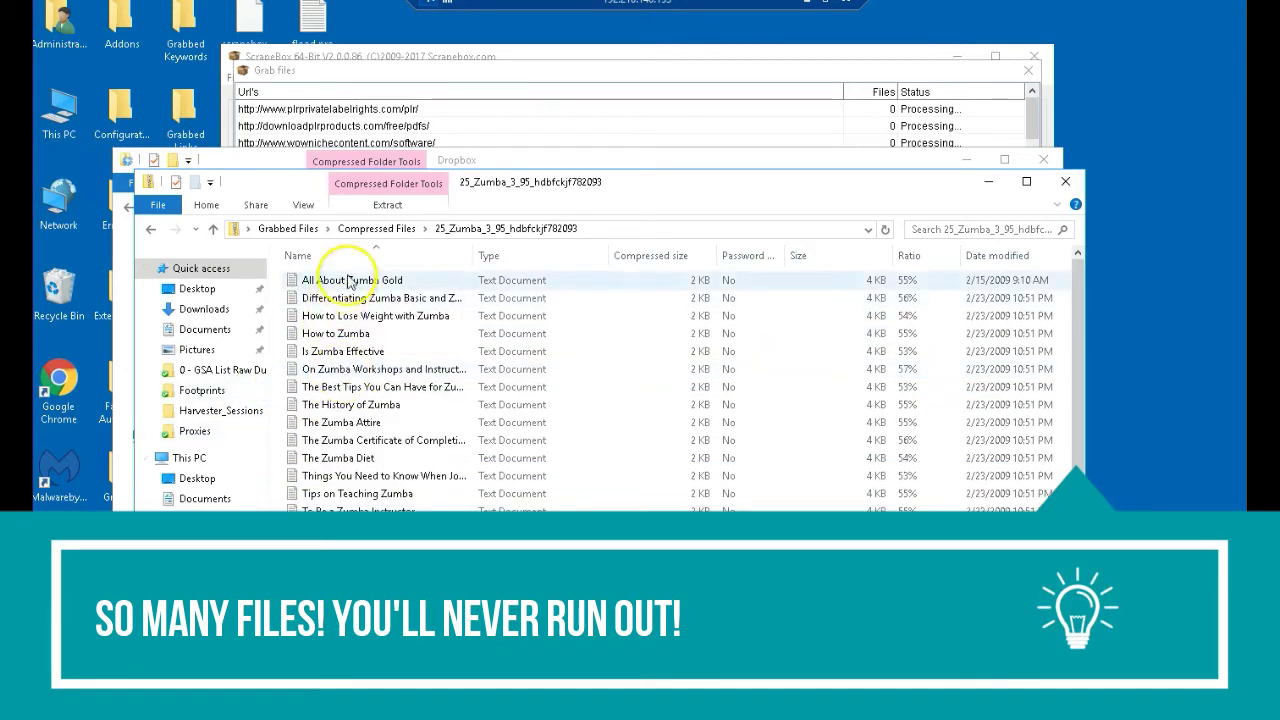
pyautogui.click(370, 230)
pyautogui.scroll(-2, 355, 525)
pyautogui.scroll(-3, 355, 525)
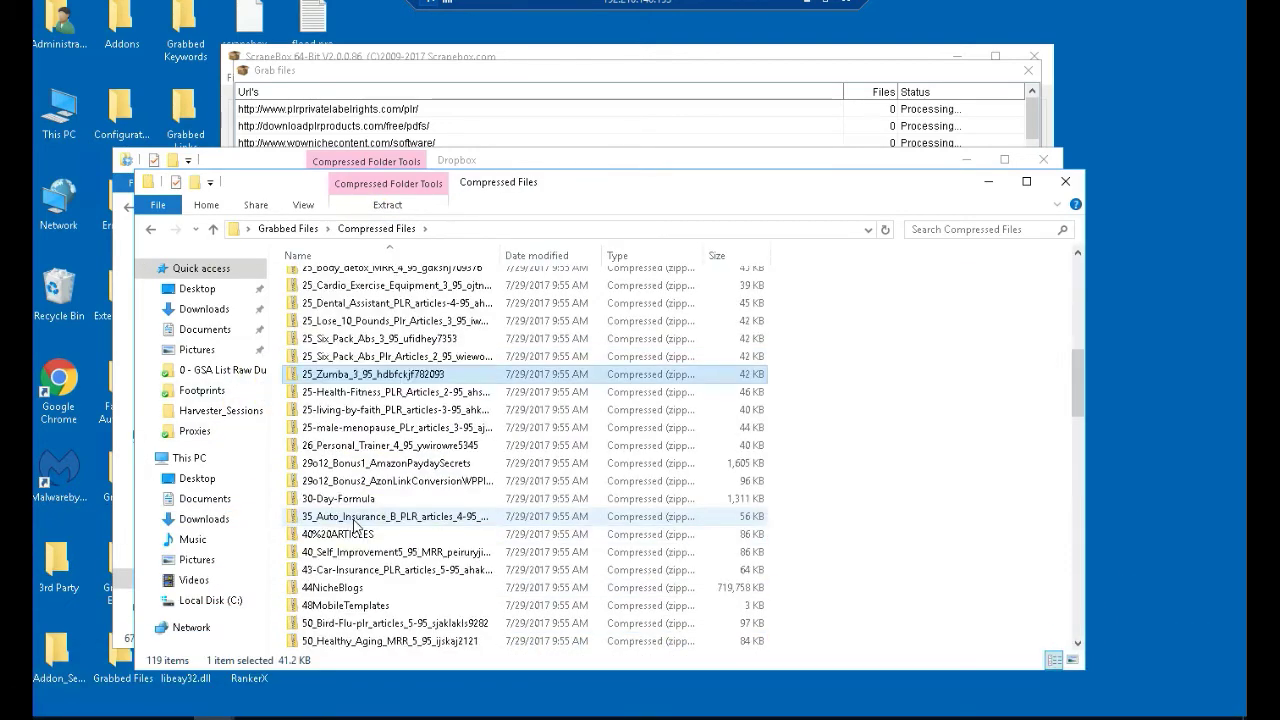
pyautogui.scroll(-5, 355, 525)
pyautogui.scroll(-3, 355, 524)
pyautogui.scroll(-3, 355, 524)
pyautogui.scroll(-2, 355, 524)
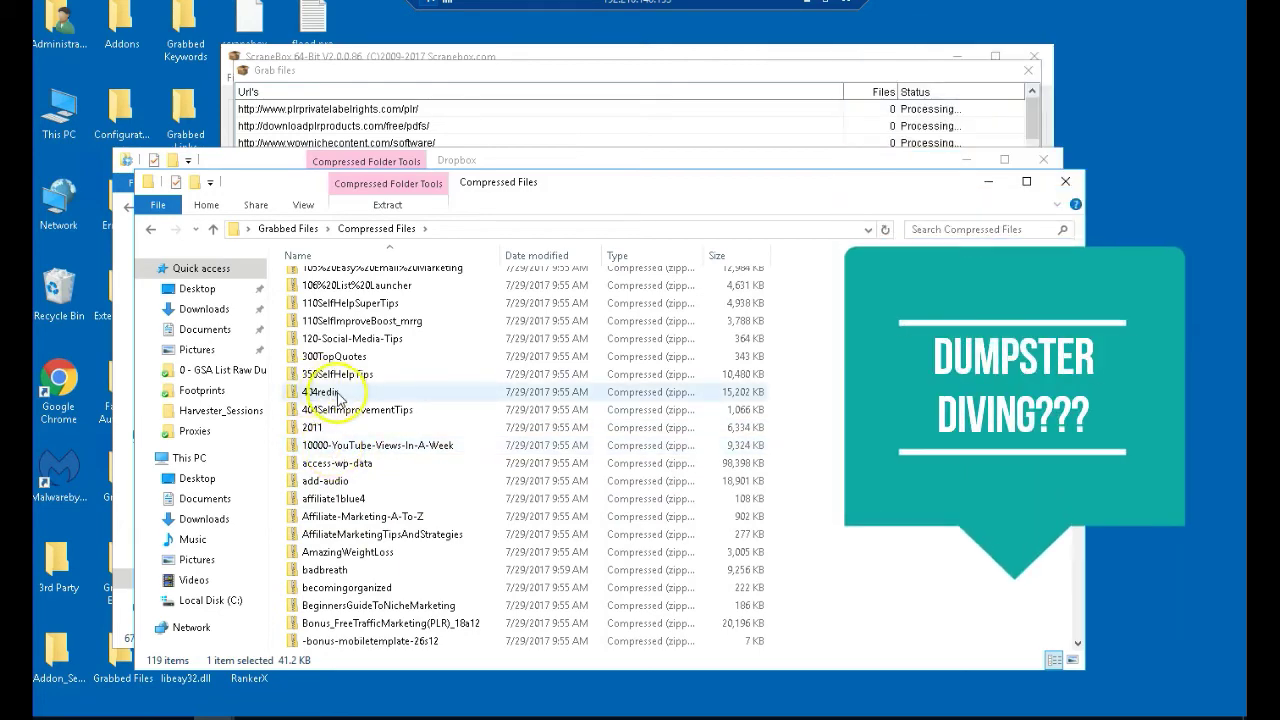
pyautogui.scroll(-3, 346, 446)
pyautogui.scroll(-1, 340, 465)
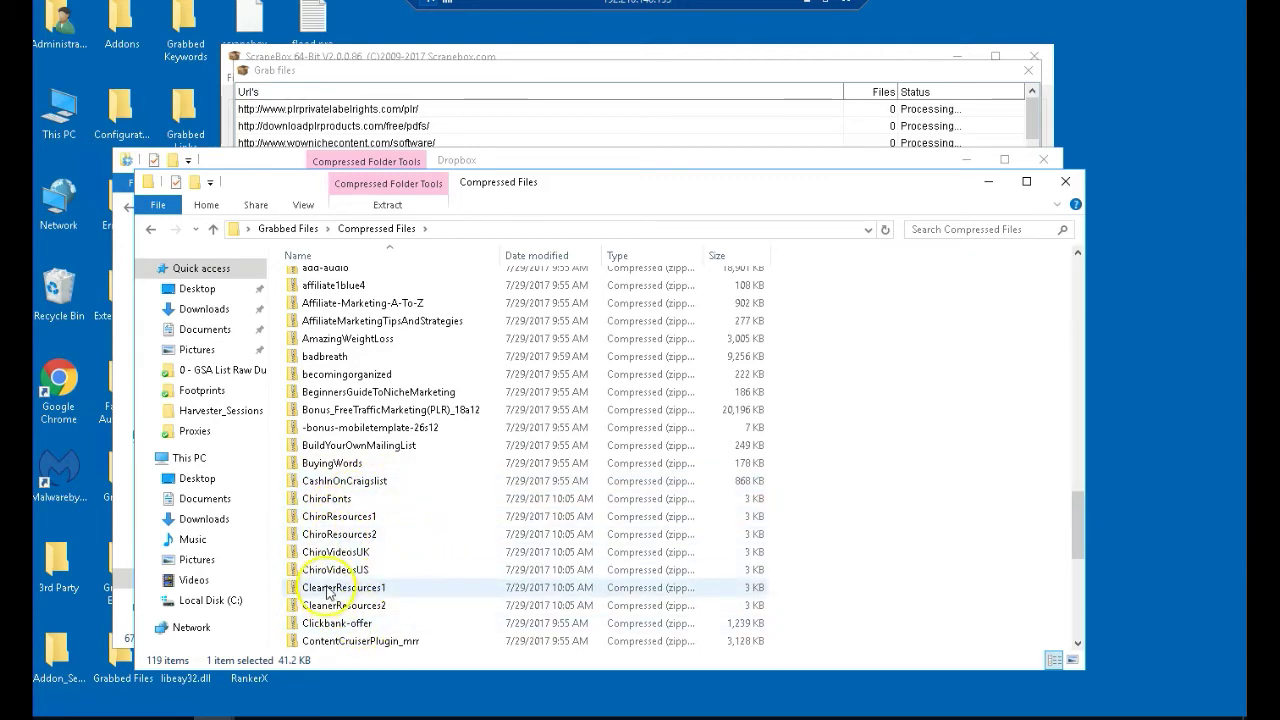
pyautogui.doubleClick(327, 593)
pyautogui.click(838, 374)
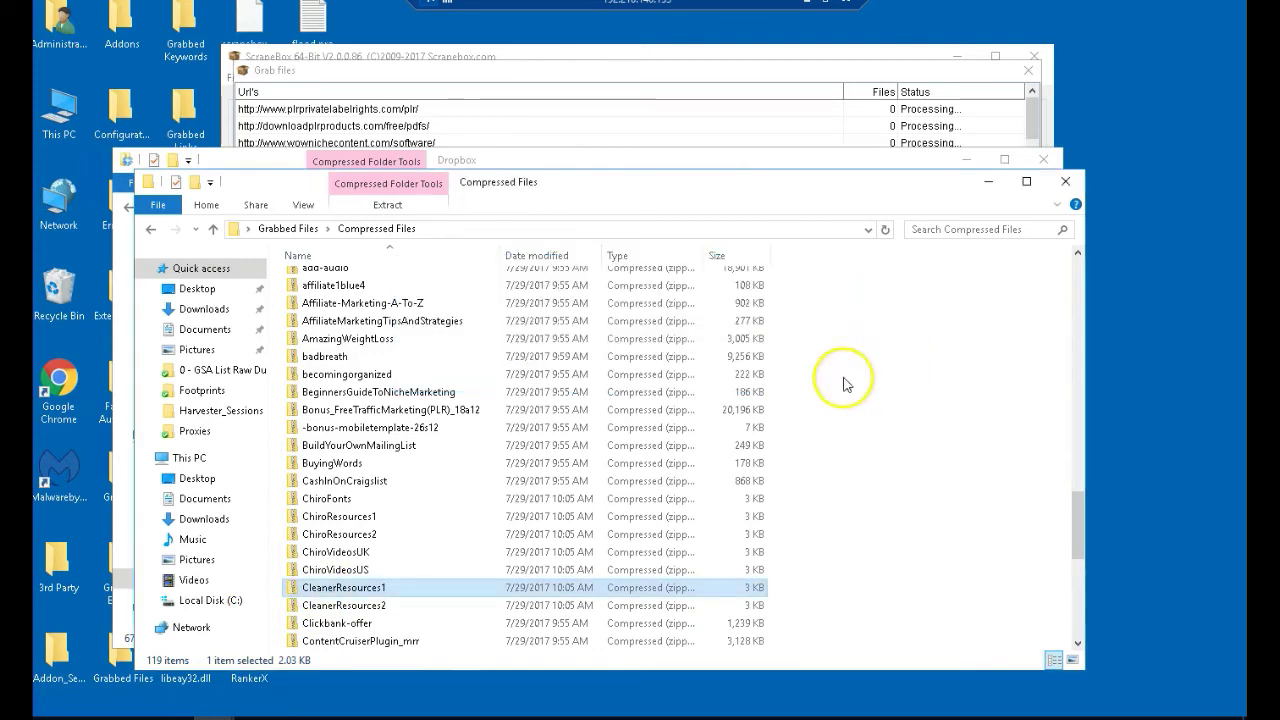
pyautogui.scroll(-4, 432, 510)
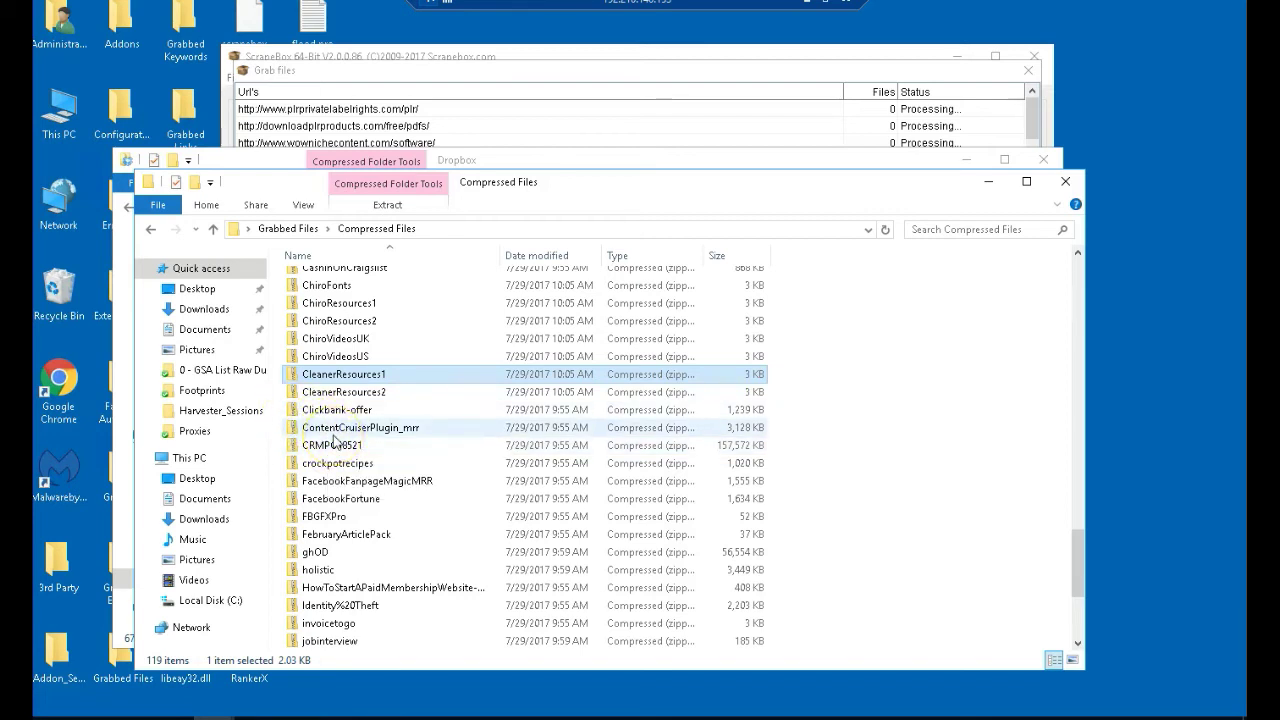
pyautogui.scroll(-2, 355, 480)
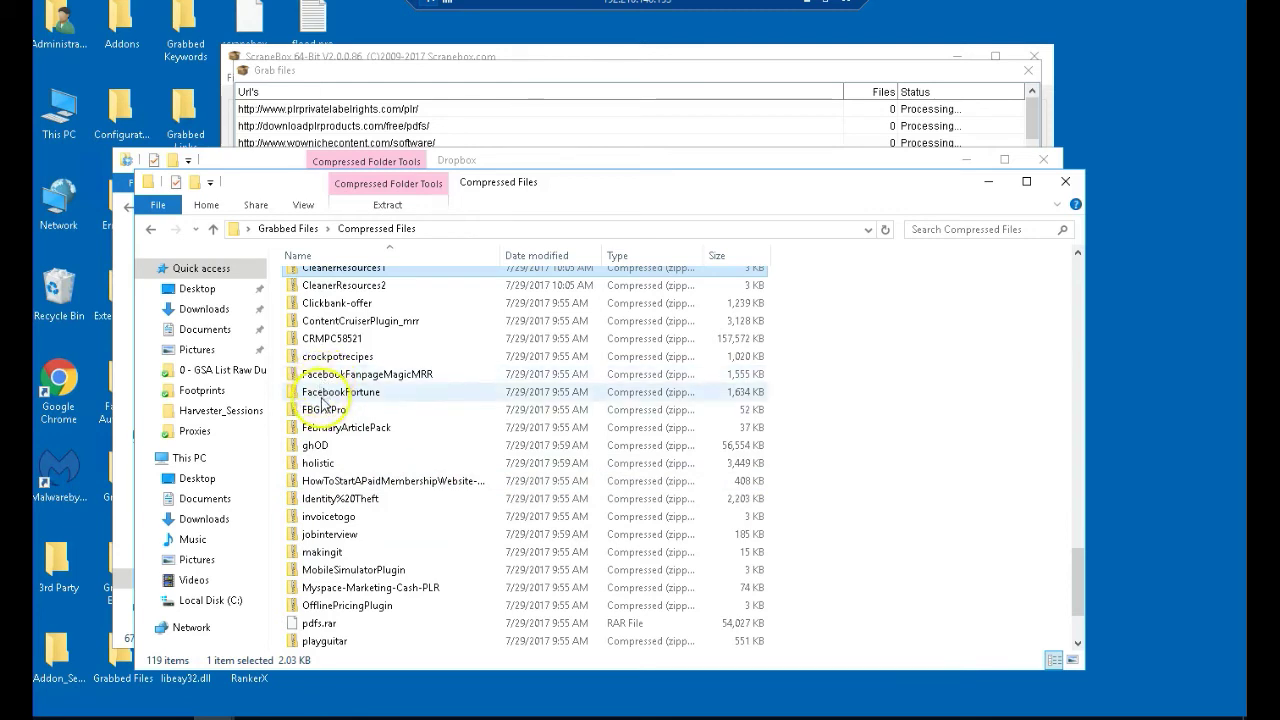
# Skip the unopenable FacebookFortune archive and preview holistic_closers from the holistic archive in Notepad.
pyautogui.doubleClick(325, 394)
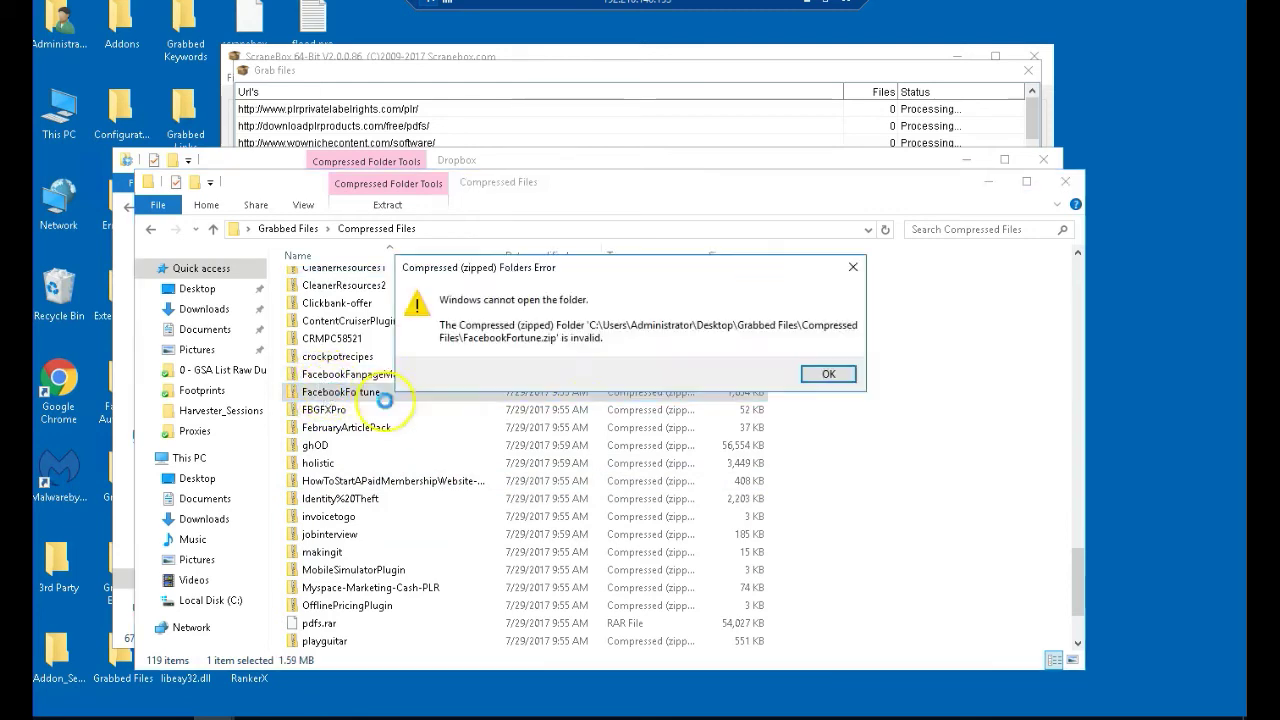
pyautogui.click(830, 374)
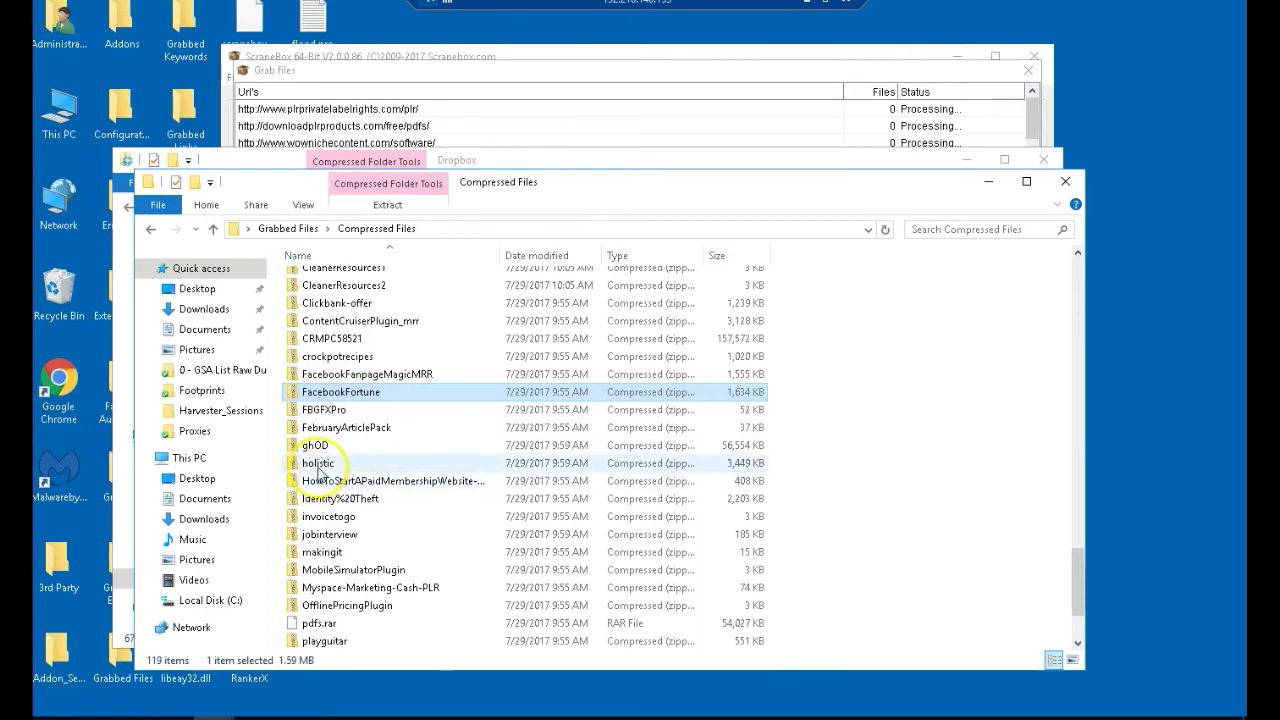
pyautogui.doubleClick(318, 465)
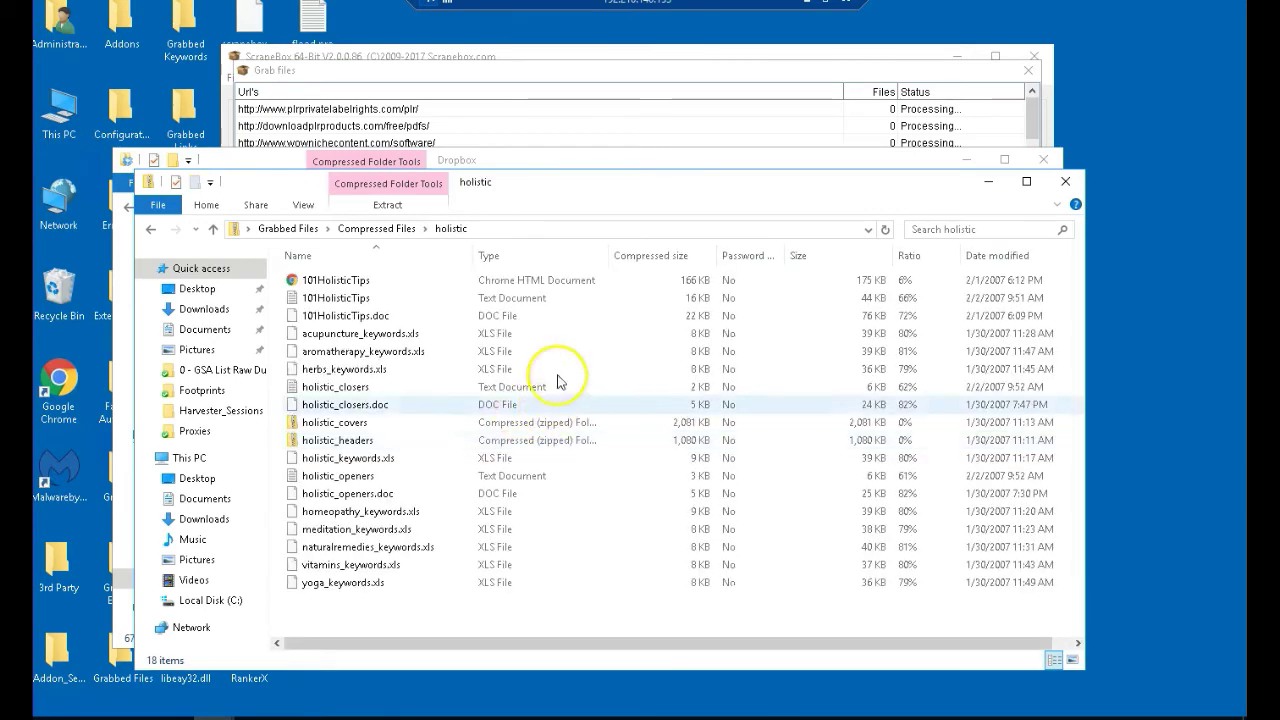
pyautogui.doubleClick(337, 394)
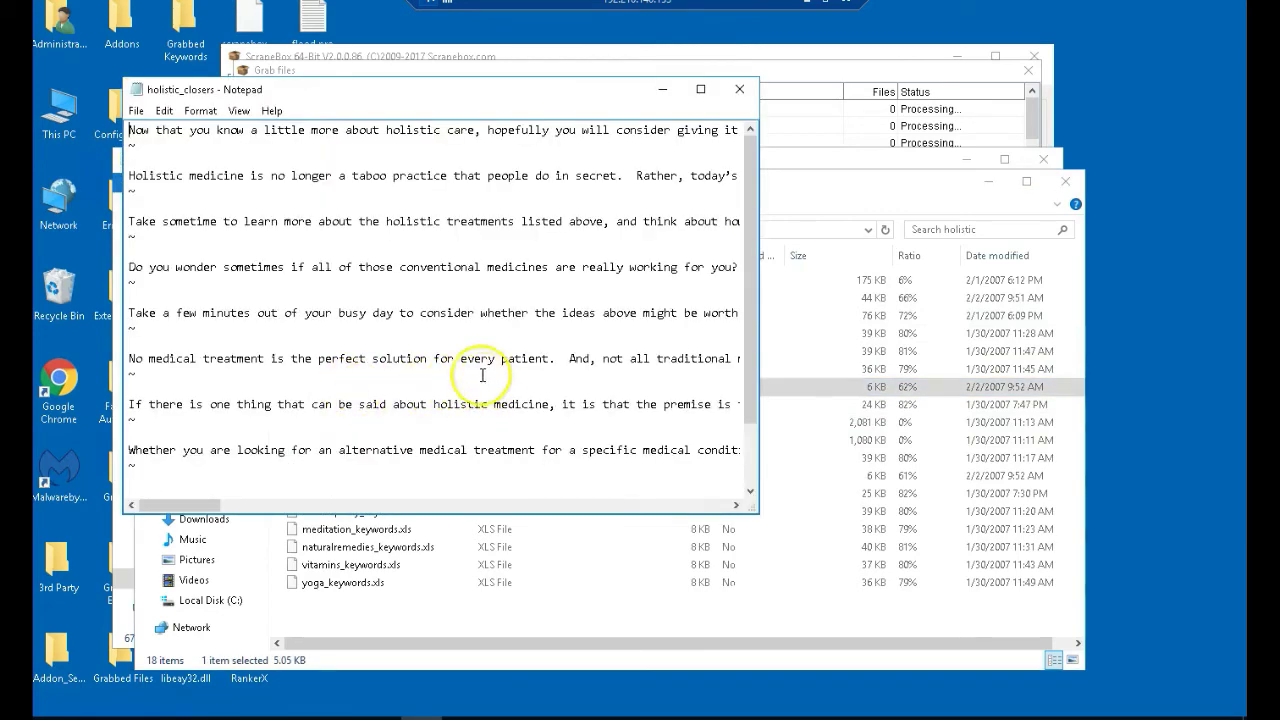
pyautogui.click(740, 89)
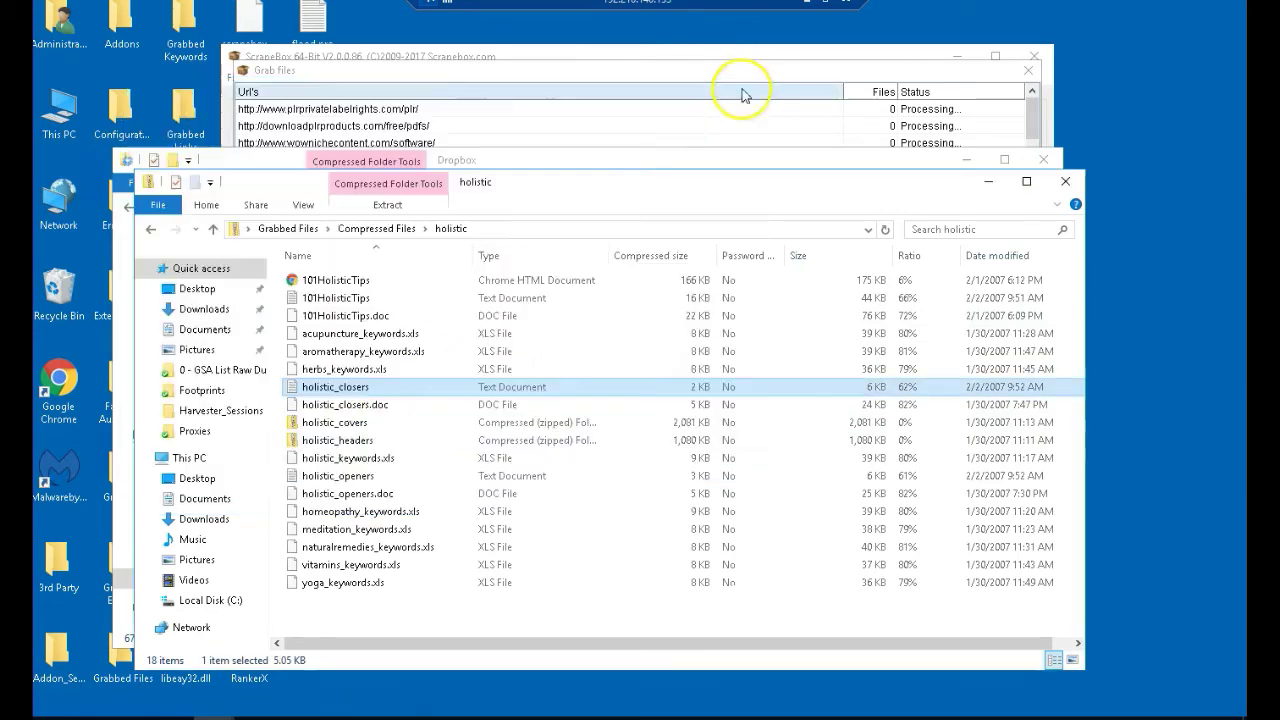
# Open the holistic_2 'Holistic and Alternative Medicine' header banner from holistic_headers in Paint.
pyautogui.doubleClick(308, 442)
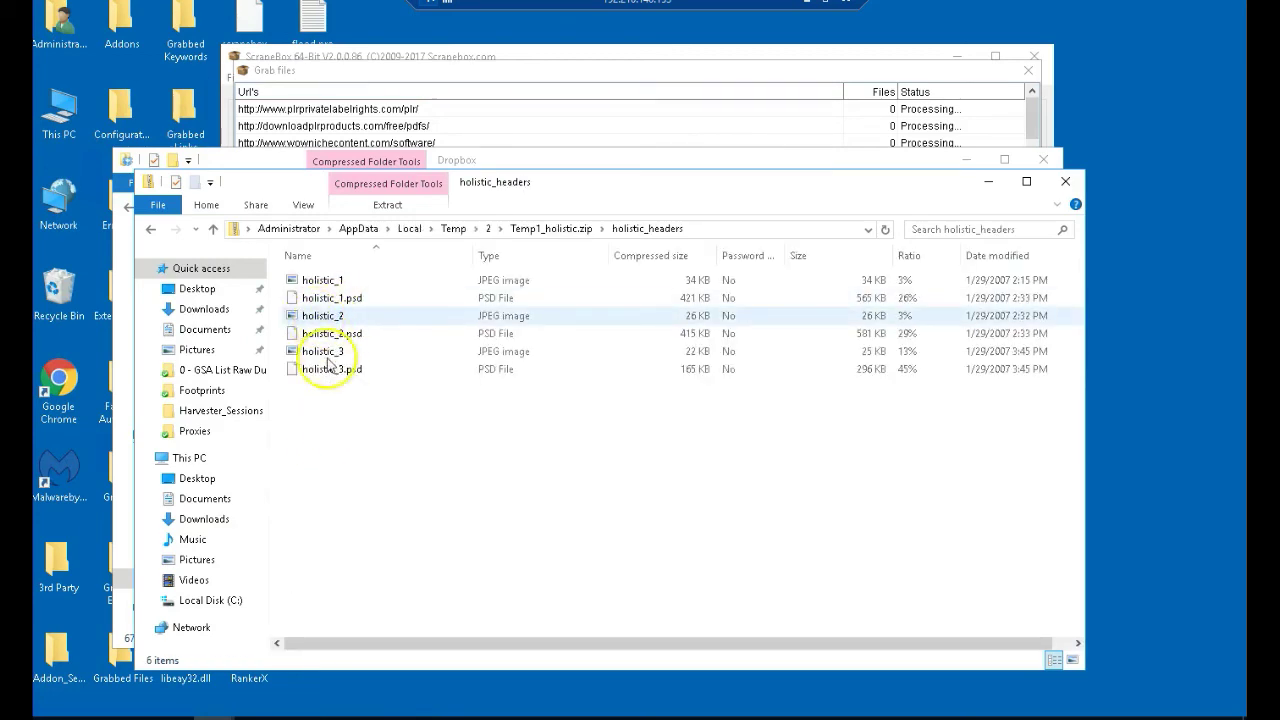
pyautogui.click(337, 318)
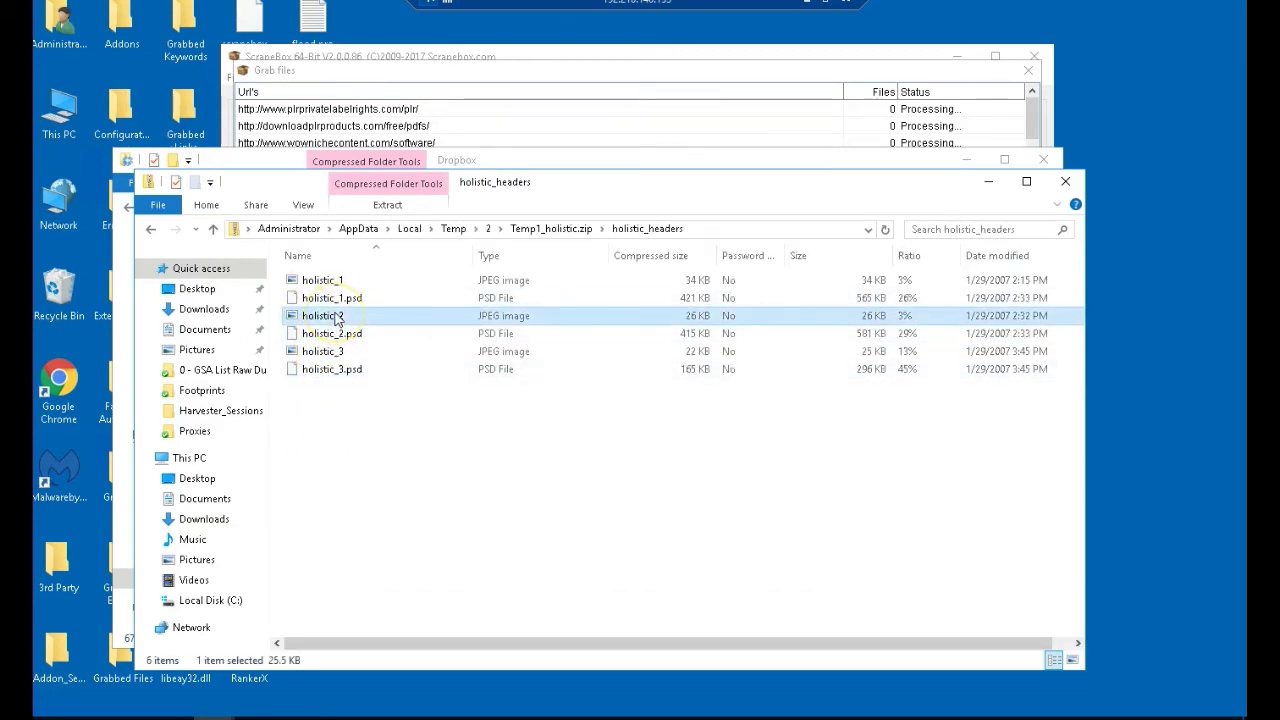
pyautogui.doubleClick(502, 326)
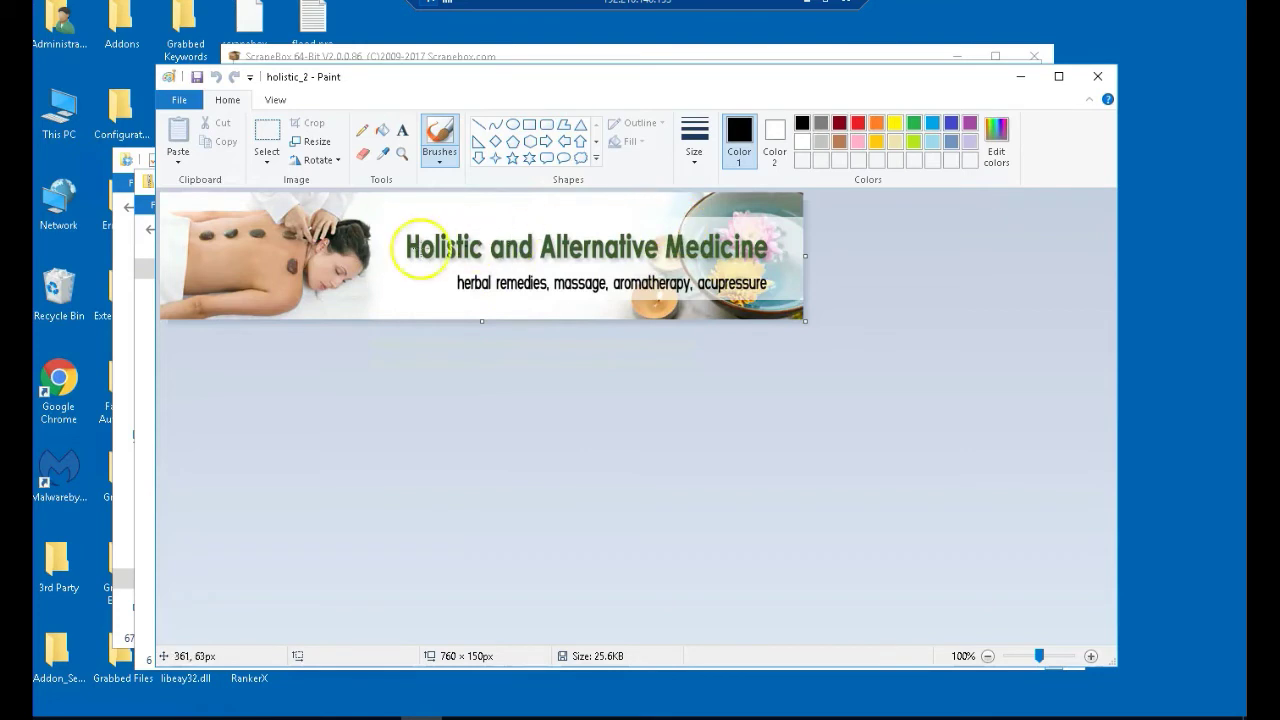
pyautogui.click(1097, 76)
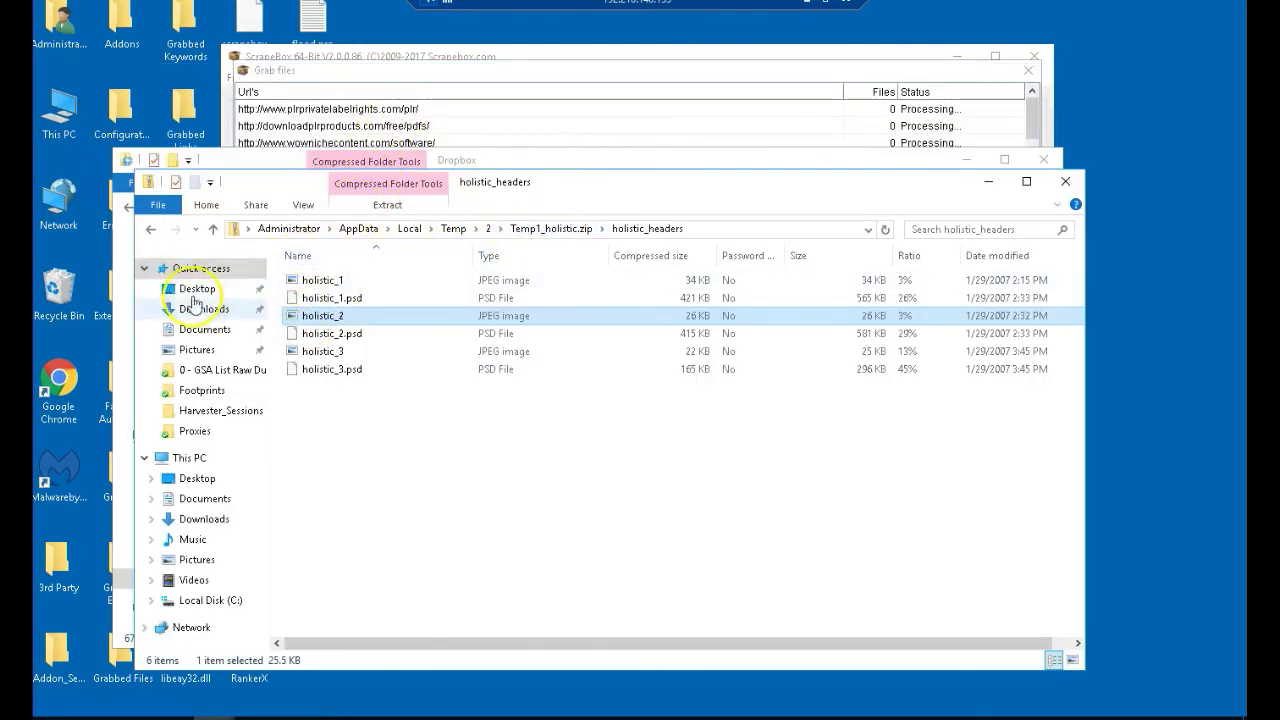
pyautogui.moveTo(214, 290)
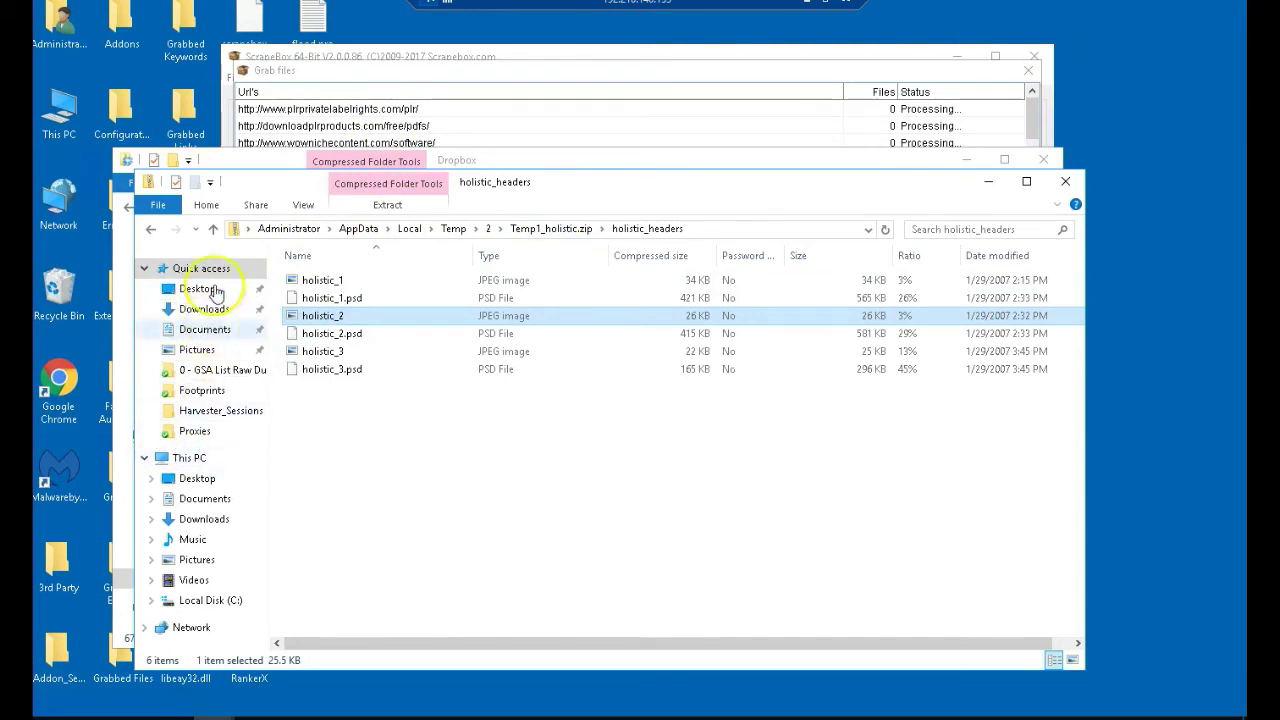
# From Desktop's Compressed Files, open the 04SNLinkedIn video clip inside the 04SNLinkedIn_AVI archive.
pyautogui.click(210, 298)
pyautogui.scroll(-3, 449, 443)
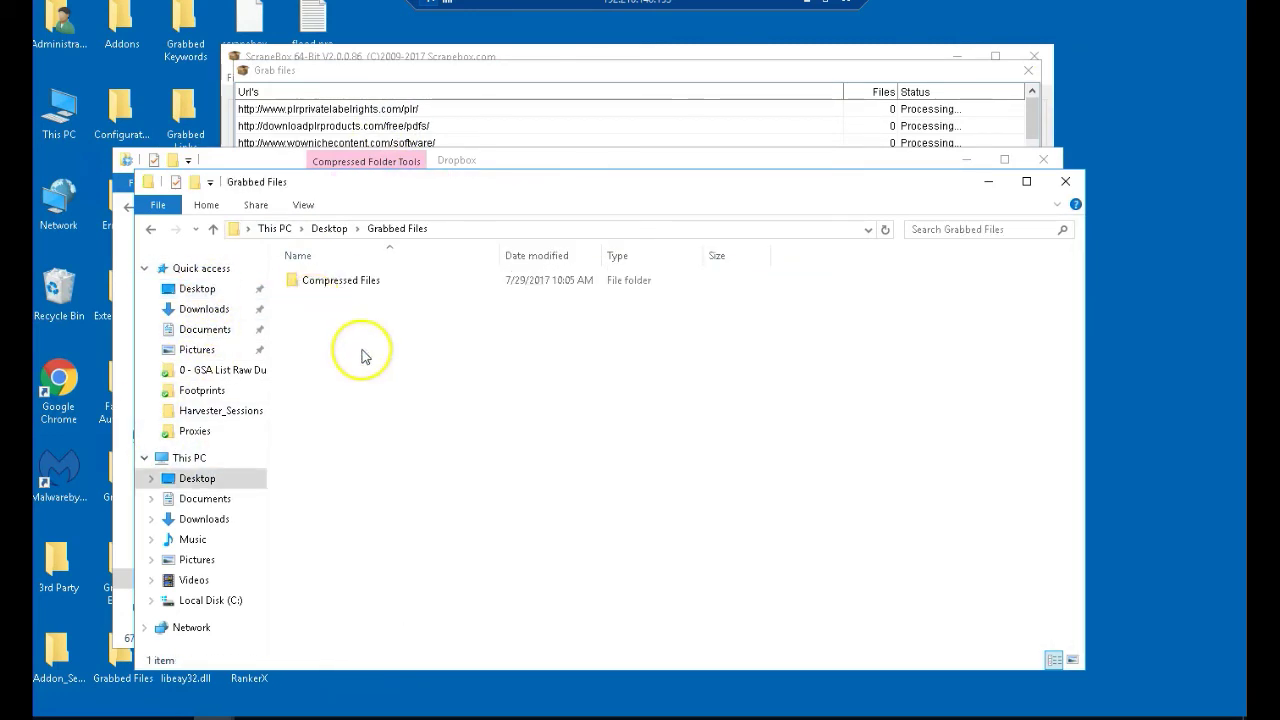
pyautogui.doubleClick(335, 280)
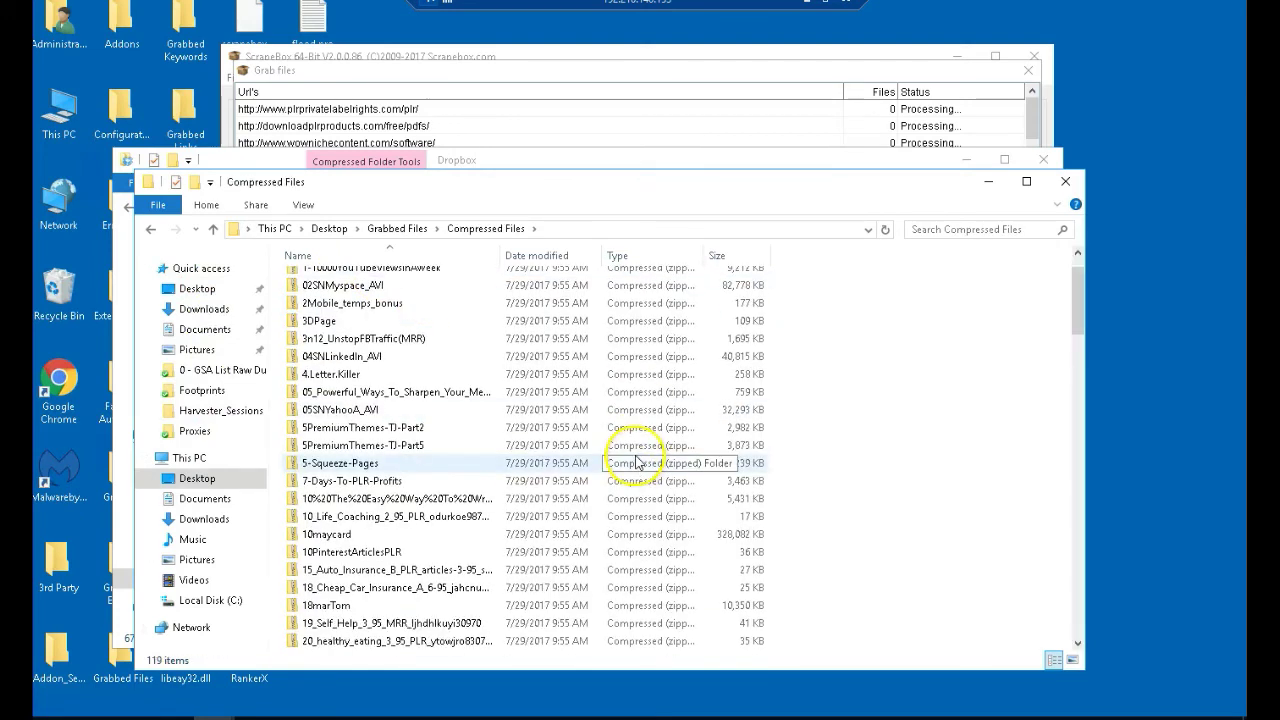
pyautogui.scroll(-1, 480, 420)
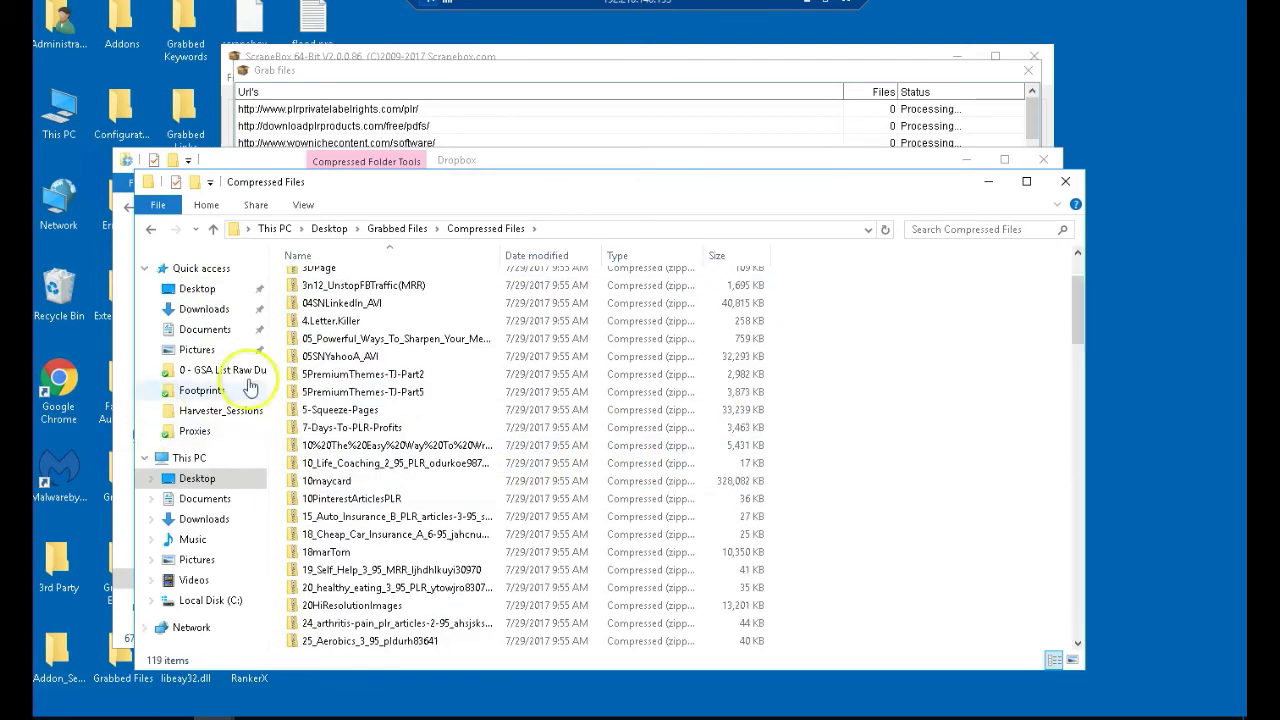
pyautogui.doubleClick(340, 304)
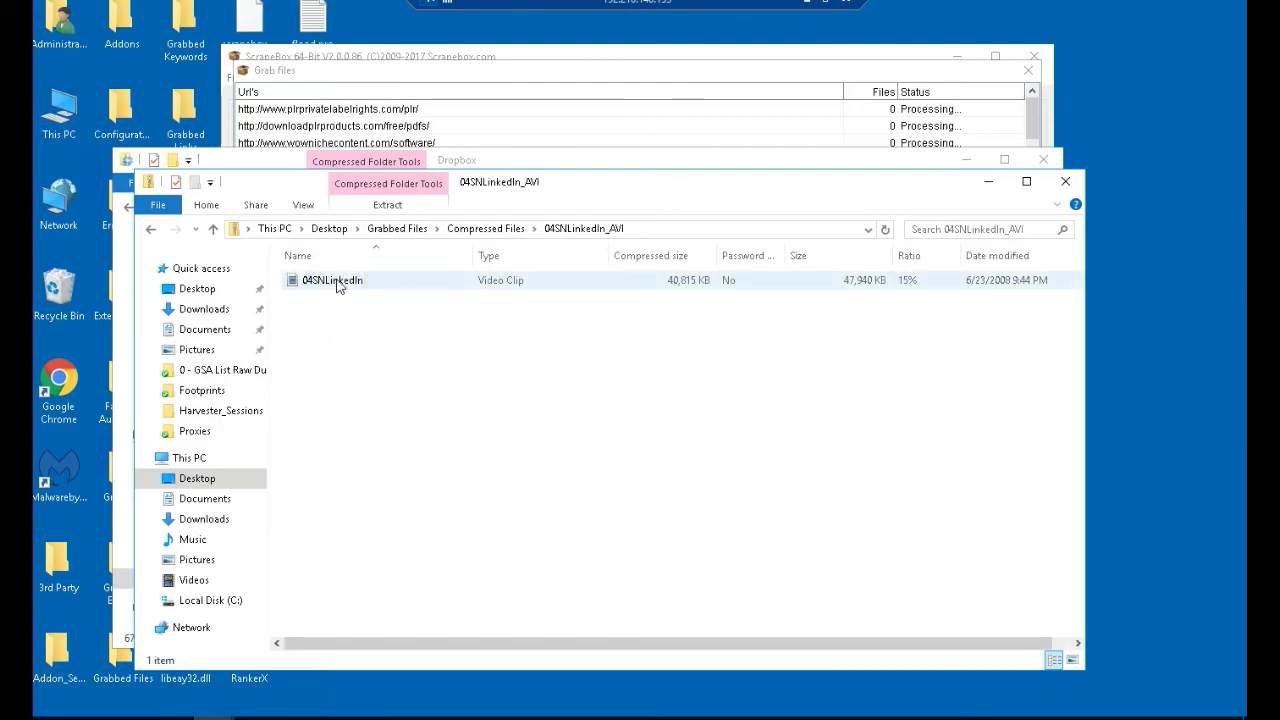
pyautogui.click(340, 286)
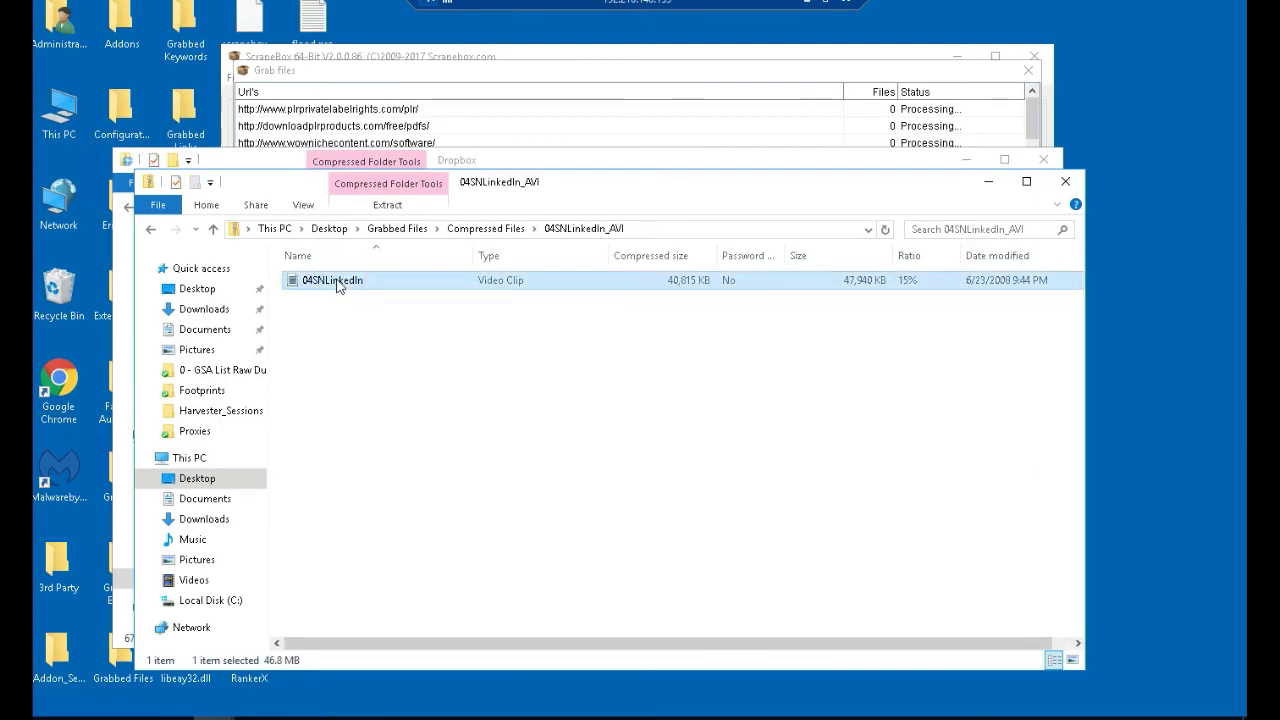
pyautogui.rightClick(338, 286)
pyautogui.click(374, 290)
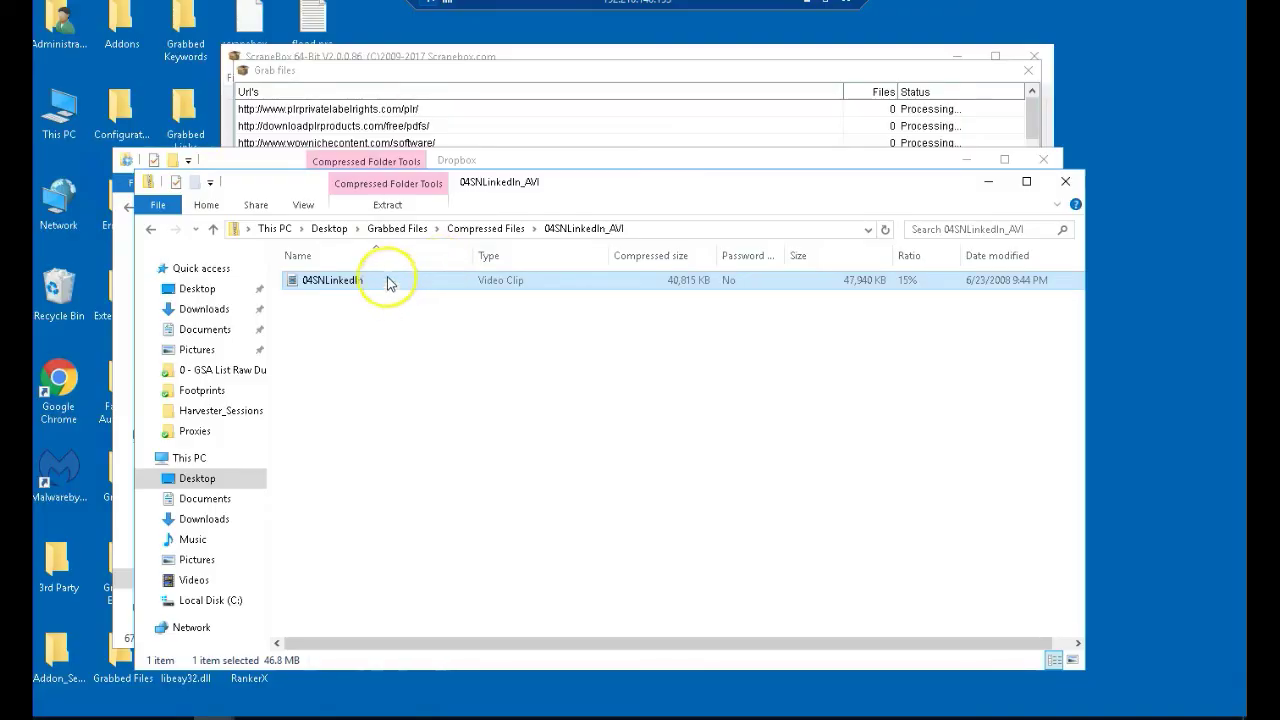
# Return to the Compressed Files folder and switch back to ScrapeBox's file grabber.
pyautogui.click(380, 228)
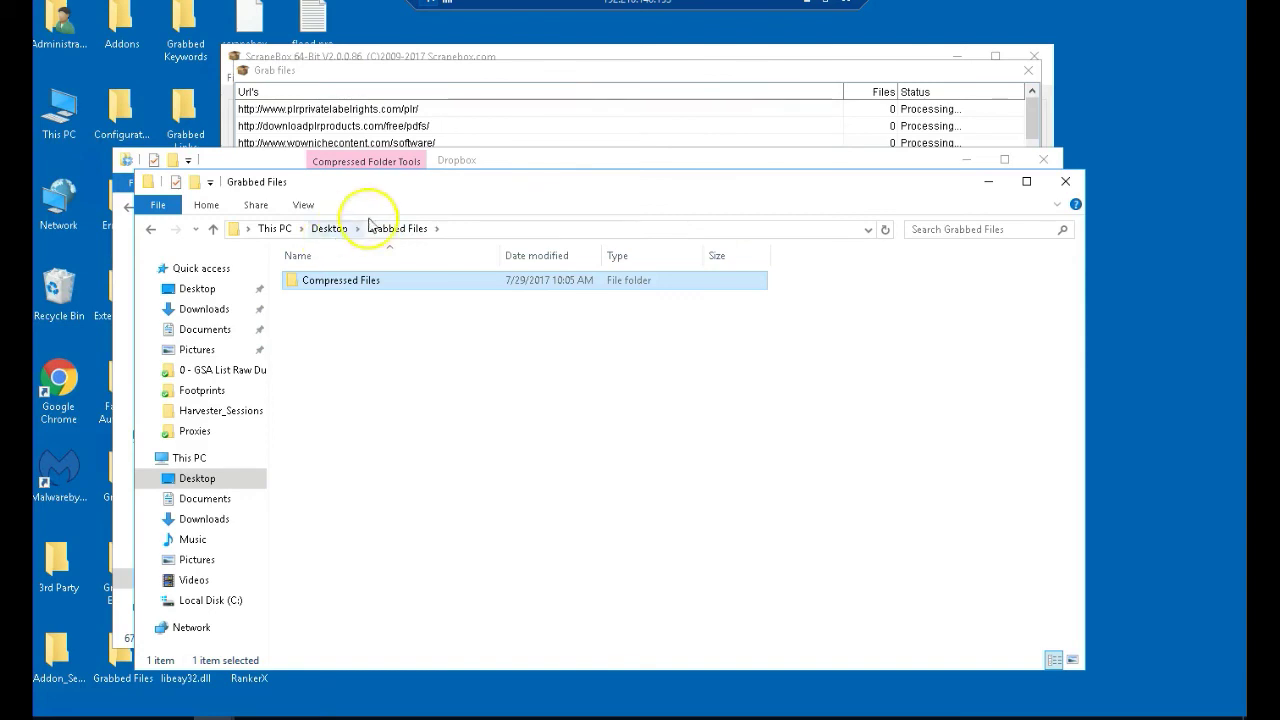
pyautogui.doubleClick(357, 280)
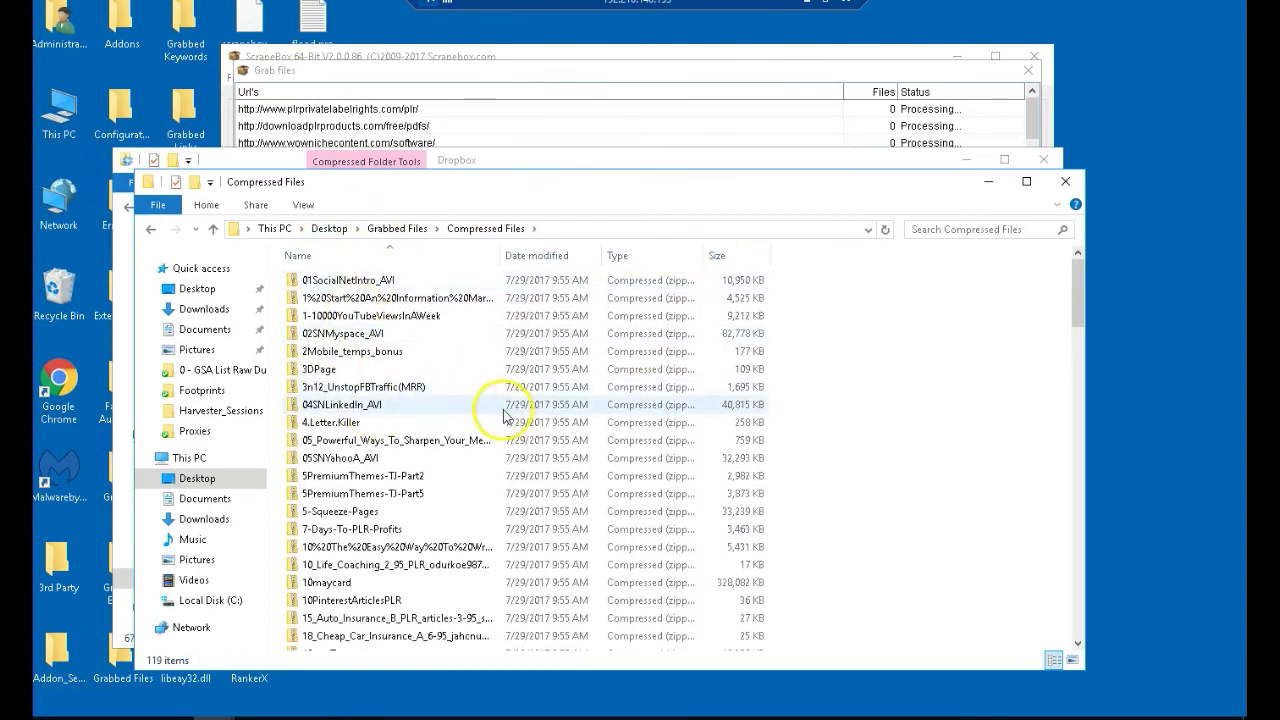
pyautogui.click(858, 77)
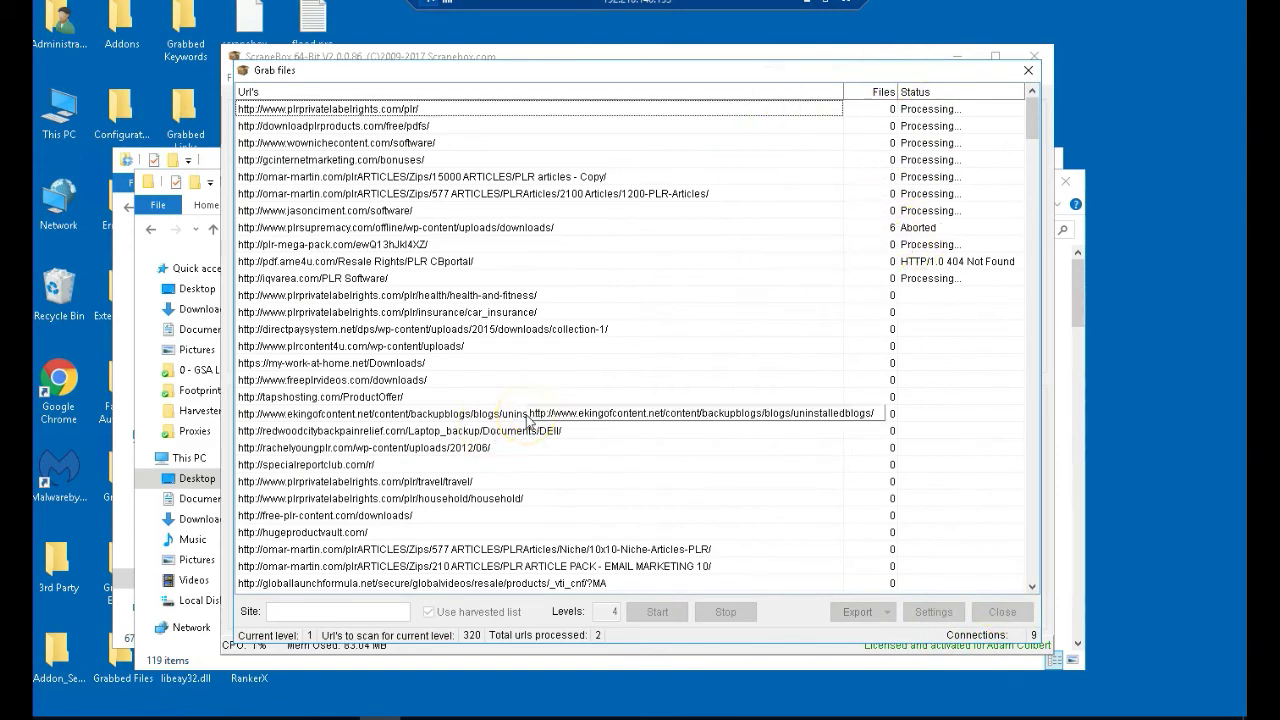
# Bring ScrapeBox's Grab files window forward, showing 320 URLs with two processed.
pyautogui.click(405, 418)
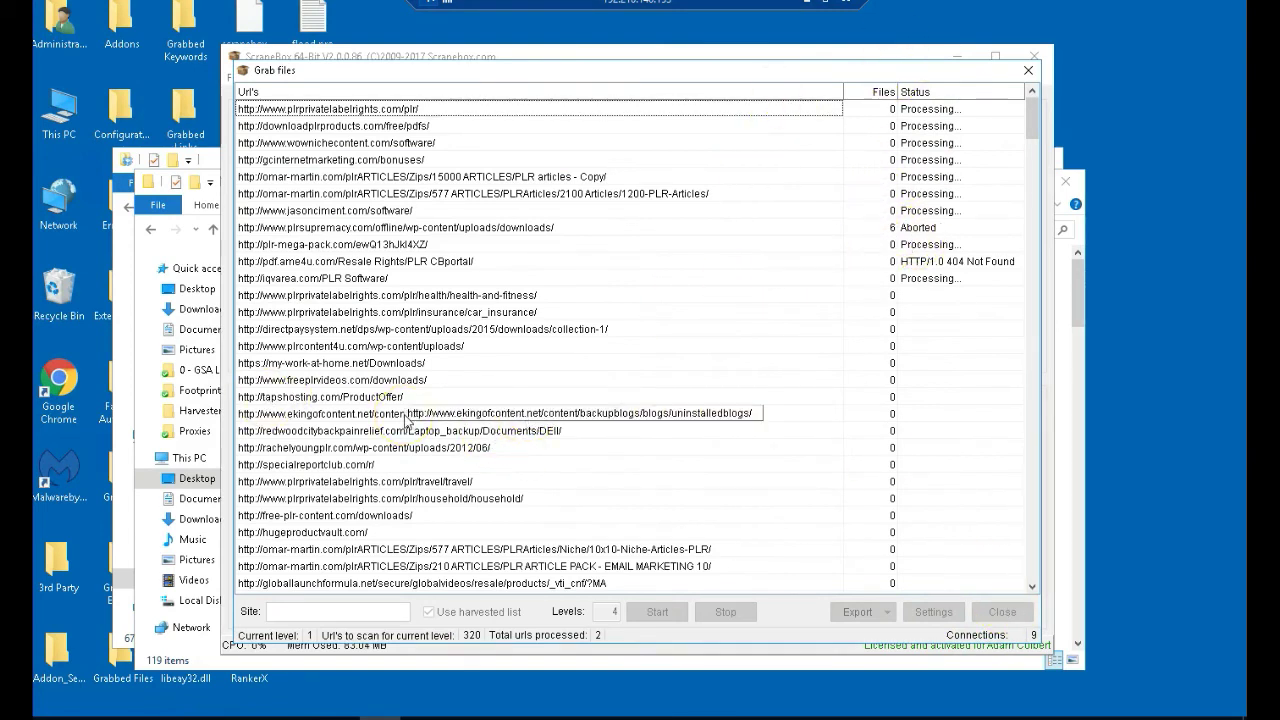